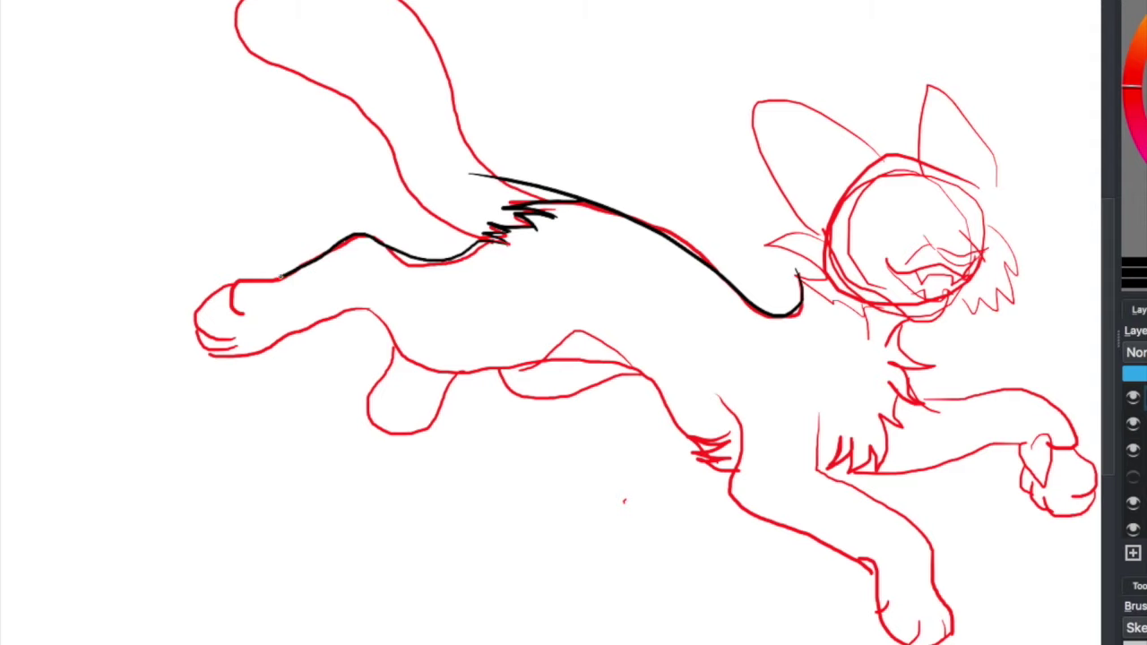
Step: Ink the upper contour of the outstretched hind leg in black, from the toe line up to the bend of the leg
scroll(816, 458, "up", 8)
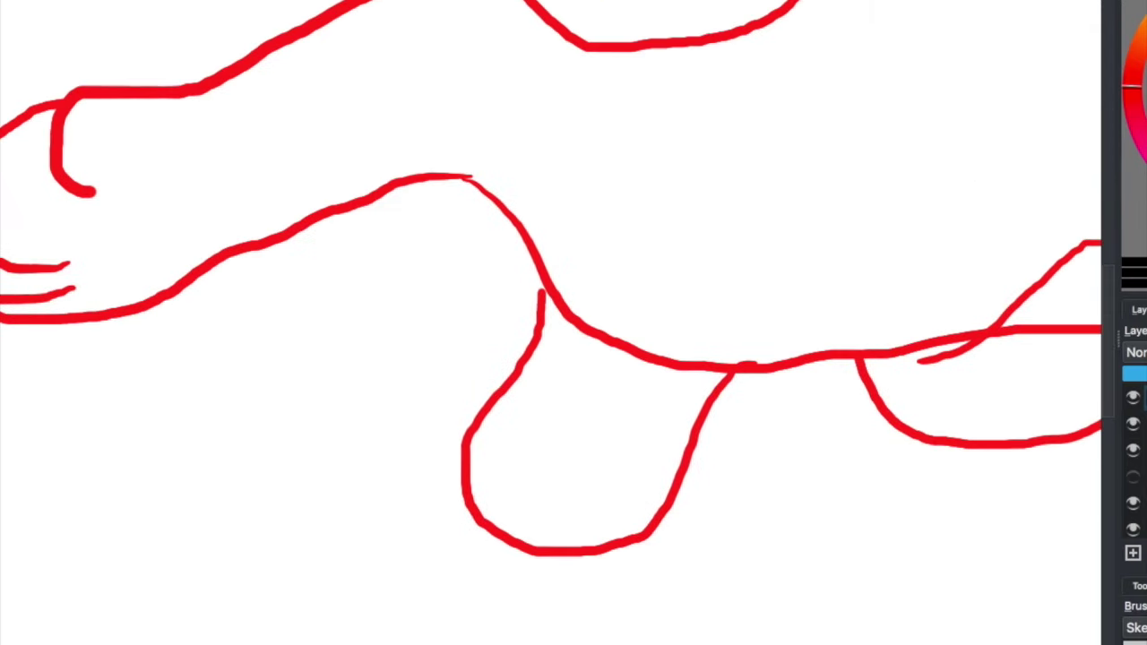
scroll(551, 322, "up", 5)
mouse_move(823, 134)
left_mouse_down()
mouse_move(436, 146)
mouse_move(469, 146)
left_mouse_up()
key("ctrl+z")
key("ctrl+z")
mouse_move(38, 340)
left_mouse_down()
mouse_move(156, 352)
mouse_move(256, 233)
left_mouse_up()
key("ctrl+z")
left_click_drag(149, 350, 179, 238)
key("ctrl+z")
mouse_move(150, 351)
left_mouse_down()
mouse_move(339, 212)
mouse_move(512, 135)
mouse_move(192, 251)
mouse_move(492, 131)
left_mouse_up()
key("ctrl+z")
key("ctrl+z")
key("ctrl+z")
Step: Ink the rump curve in black between the bend of the hind leg and the fur tufts at the tail base
left_click_drag(937, 135, 645, 206)
key("ctrl+z")
mouse_move(484, 130)
left_mouse_down()
mouse_move(618, 164)
mouse_move(937, 135)
left_mouse_up()
key("ctrl+z")
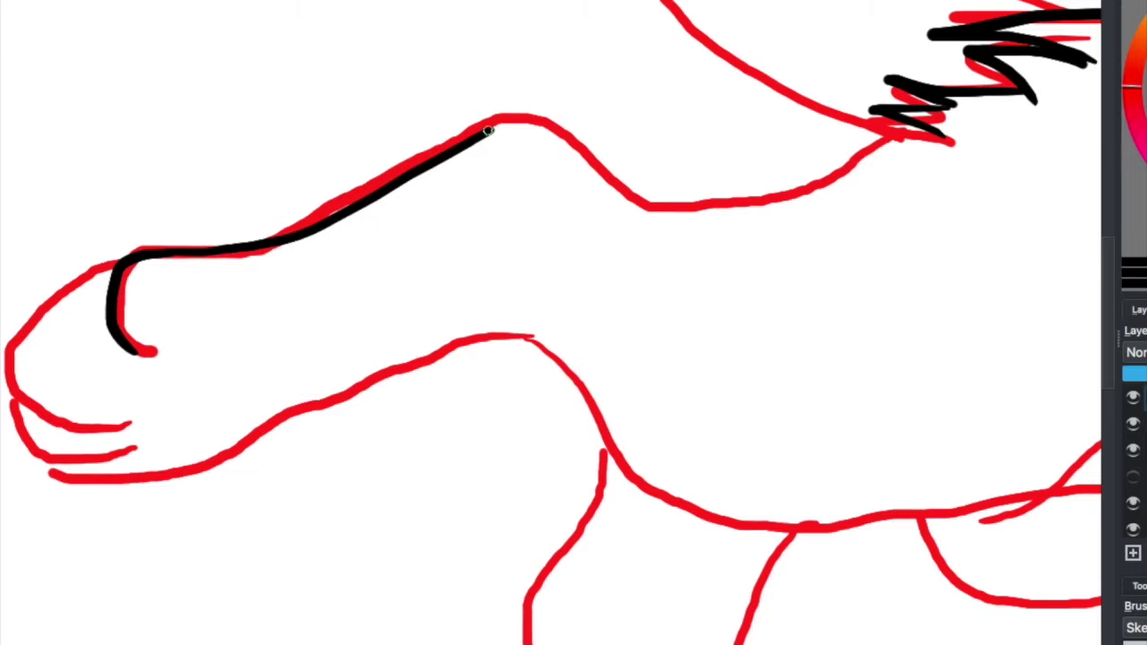
key("ctrl+z")
mouse_move(489, 132)
left_mouse_down()
mouse_move(937, 137)
mouse_move(639, 200)
mouse_move(486, 125)
left_mouse_up()
key("ctrl+z")
mouse_move(977, 146)
left_mouse_down()
mouse_move(652, 196)
mouse_move(508, 135)
left_mouse_up()
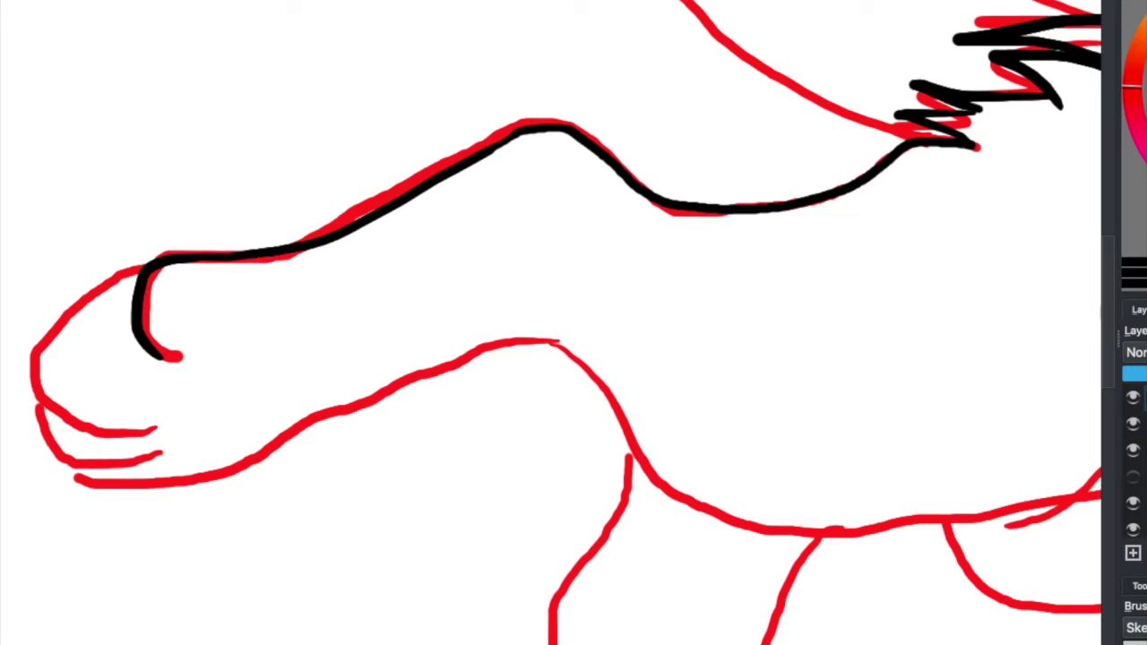
Step: Ink the rounded front and the two curved toe lines of the outstretched hind paw in black
left_click_drag(135, 267, 136, 405)
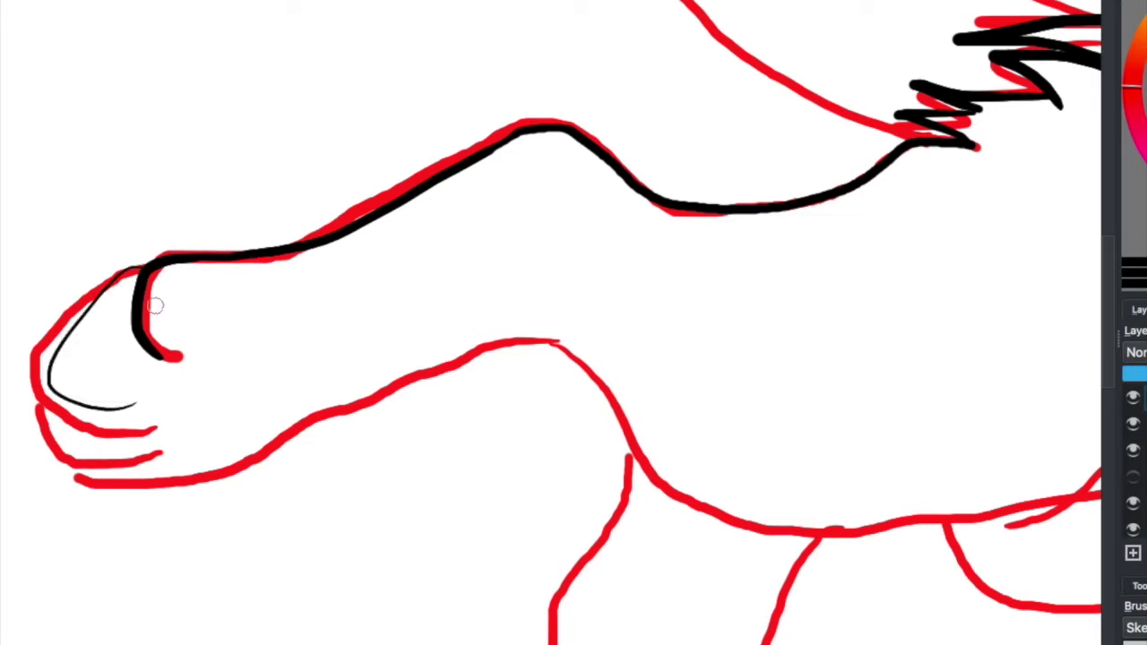
key("ctrl+z")
mouse_move(136, 267)
left_mouse_down()
mouse_move(199, 399)
mouse_move(199, 439)
left_mouse_up()
key("ctrl+z")
key("ctrl+z")
left_click_drag(147, 287, 107, 403)
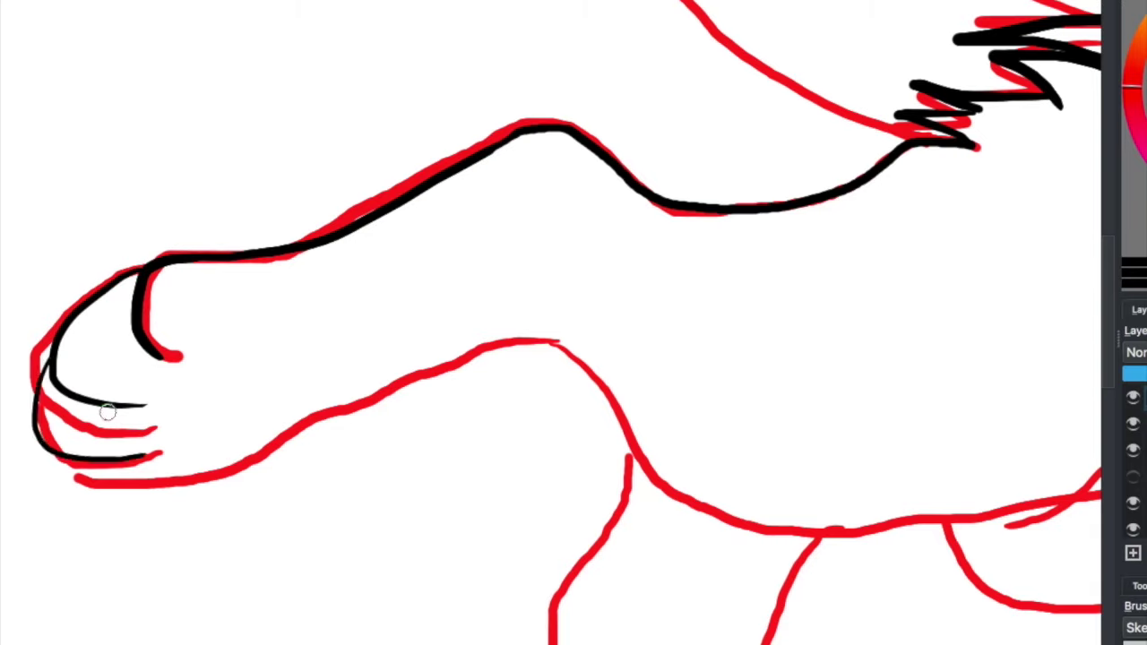
key("ctrl+z")
left_click_drag(49, 376, 237, 484)
key("ctrl+z")
mouse_move(162, 453)
left_mouse_down()
mouse_move(71, 457)
mouse_move(627, 408)
mouse_move(70, 455)
mouse_move(572, 425)
left_mouse_up()
key("ctrl+z")
key("ctrl+z")
key("ctrl+z")
mouse_move(80, 461)
left_mouse_down()
mouse_move(654, 459)
mouse_move(171, 492)
left_mouse_up()
key("ctrl+z")
key("ctrl+z")
mouse_move(77, 474)
left_mouse_down()
mouse_move(628, 469)
mouse_move(459, 359)
mouse_move(571, 387)
left_mouse_up()
key("ctrl+z")
key("ctrl+z")
key("ctrl+z")
mouse_move(71, 484)
left_mouse_down()
mouse_move(422, 353)
mouse_move(645, 439)
mouse_move(367, 390)
mouse_move(636, 422)
left_mouse_up()
key("ctrl+z")
key("ctrl+z")
Step: Ink the underside of the outstretched hind leg in dark green, from the toes over the bend toward the far hind leg
mouse_move(205, 294)
left_mouse_down()
mouse_move(896, 115)
mouse_move(883, 153)
left_mouse_up()
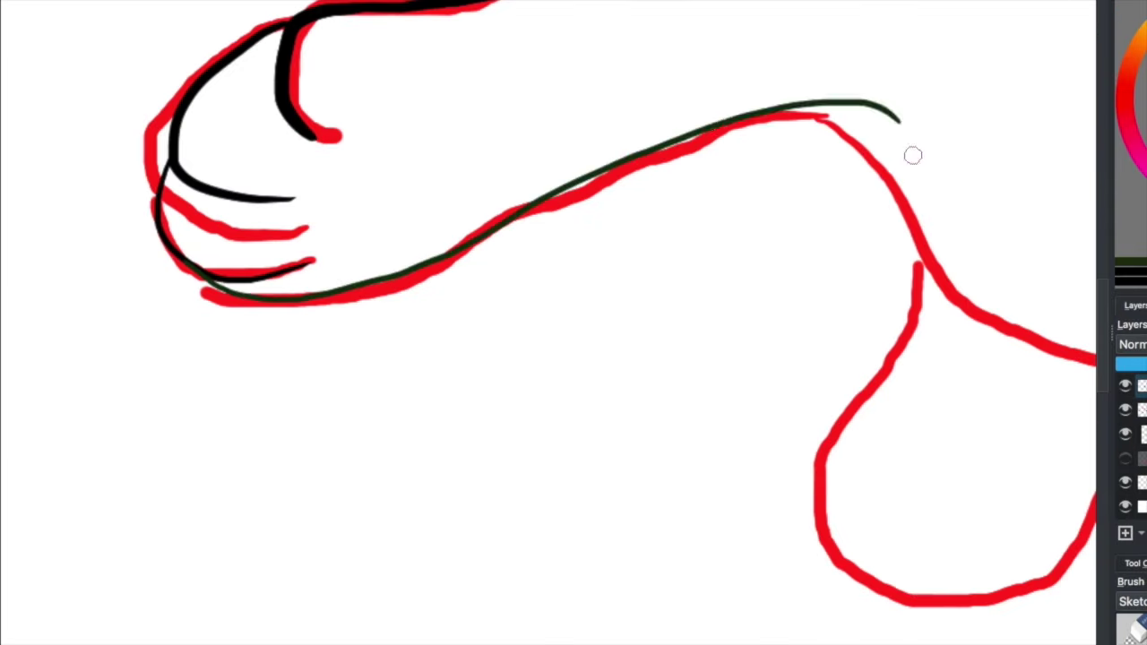
key("ctrl+z")
key("ctrl+z")
key("ctrl+z")
mouse_move(195, 304)
left_mouse_down()
mouse_move(629, 156)
mouse_move(918, 121)
mouse_move(908, 128)
left_mouse_up()
key("ctrl+z")
key("ctrl+z")
mouse_move(204, 291)
left_mouse_down()
mouse_move(481, 286)
mouse_move(205, 263)
mouse_move(688, 224)
left_mouse_up()
key("ctrl+z")
key("ctrl+z")
left_click_drag(215, 273, 283, 296)
left_click_drag(203, 300, 735, 238)
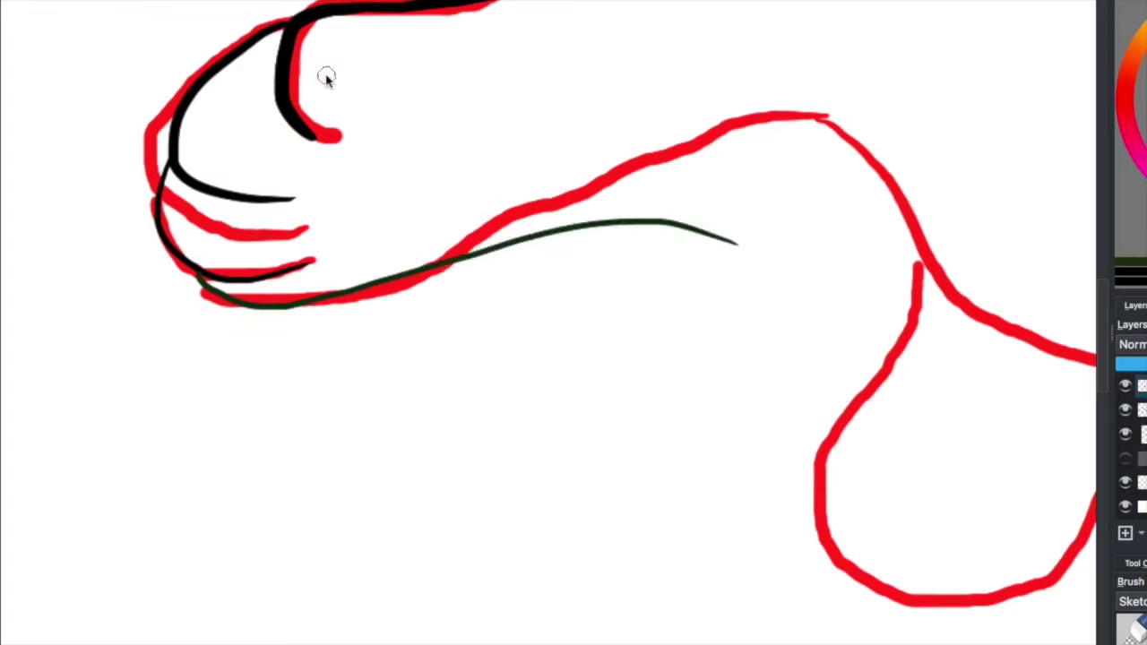
key("ctrl+z")
left_click_drag(212, 285, 923, 240)
Step: Redraw the line's bend as a straighter slope toward the belly and ink the rounded outline of the far hind leg
scroll(549, 305, "right", 3)
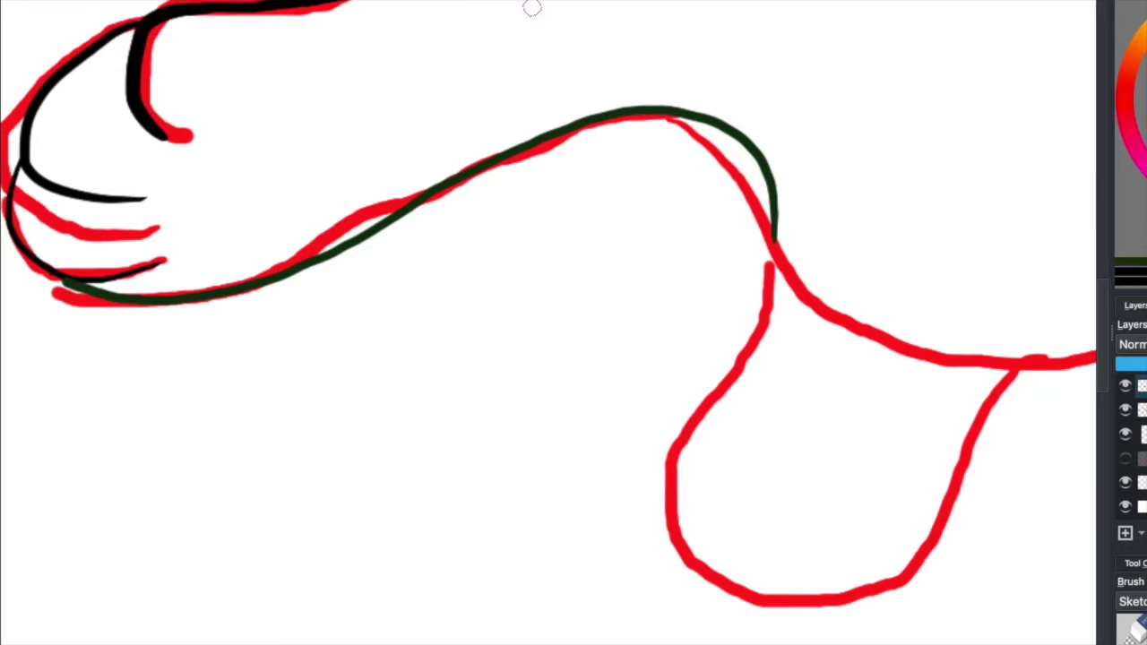
left_click(1125, 409)
left_click(1126, 409)
scroll(668, 223, "right", 8)
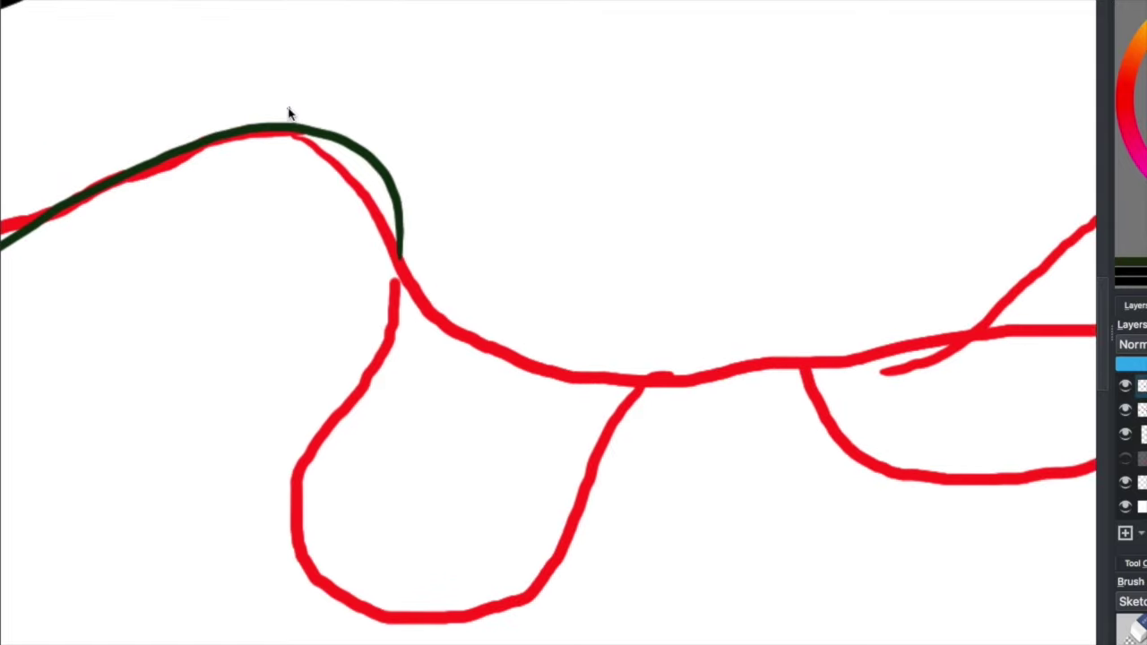
mouse_move(291, 127)
left_mouse_down()
mouse_move(354, 178)
mouse_move(418, 302)
left_mouse_up()
key("ctrl+z")
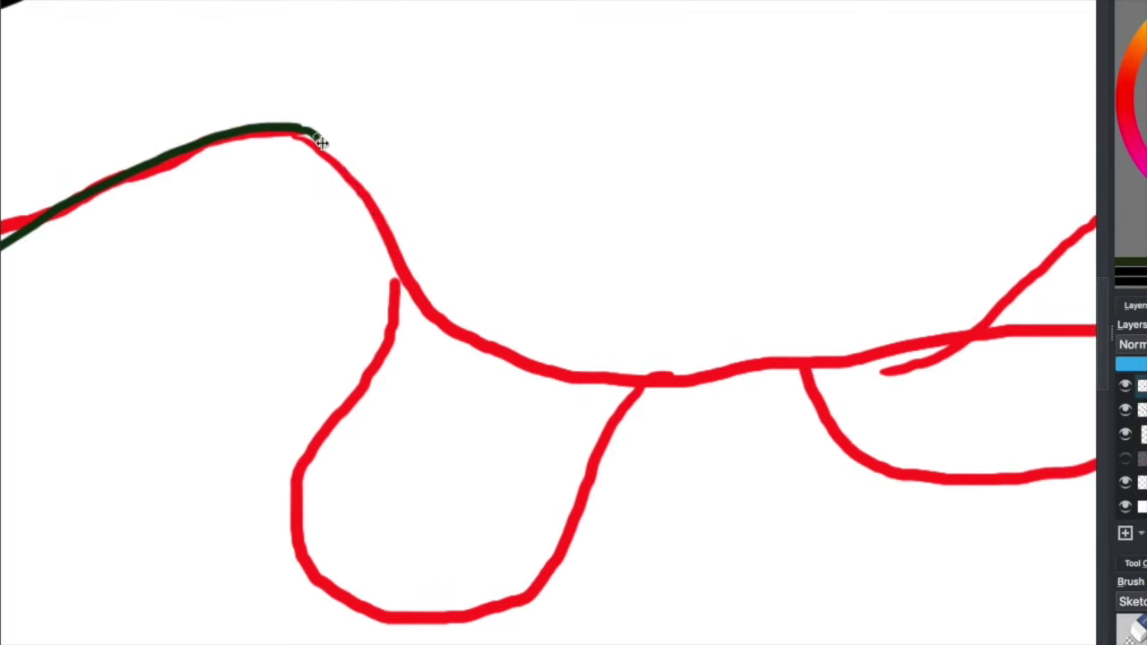
left_click_drag(302, 128, 464, 334)
mouse_move(389, 237)
left_mouse_down()
mouse_move(331, 392)
mouse_move(532, 514)
mouse_move(652, 391)
left_mouse_up()
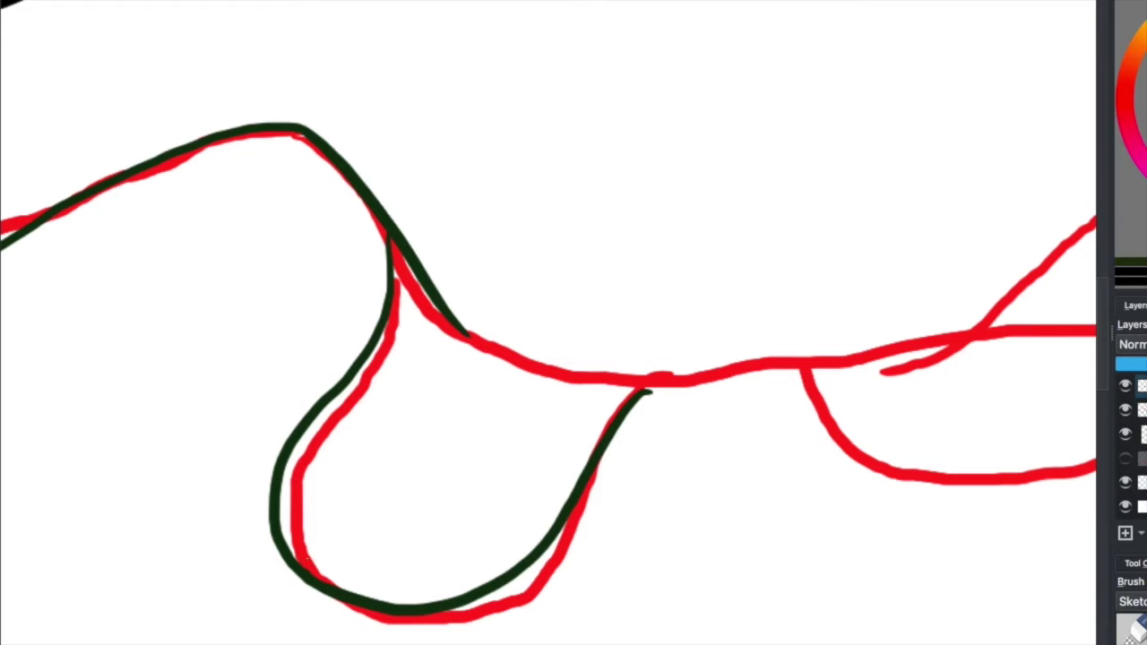
scroll(379, 133, "right", 4)
scroll(661, 387, "down", 3)
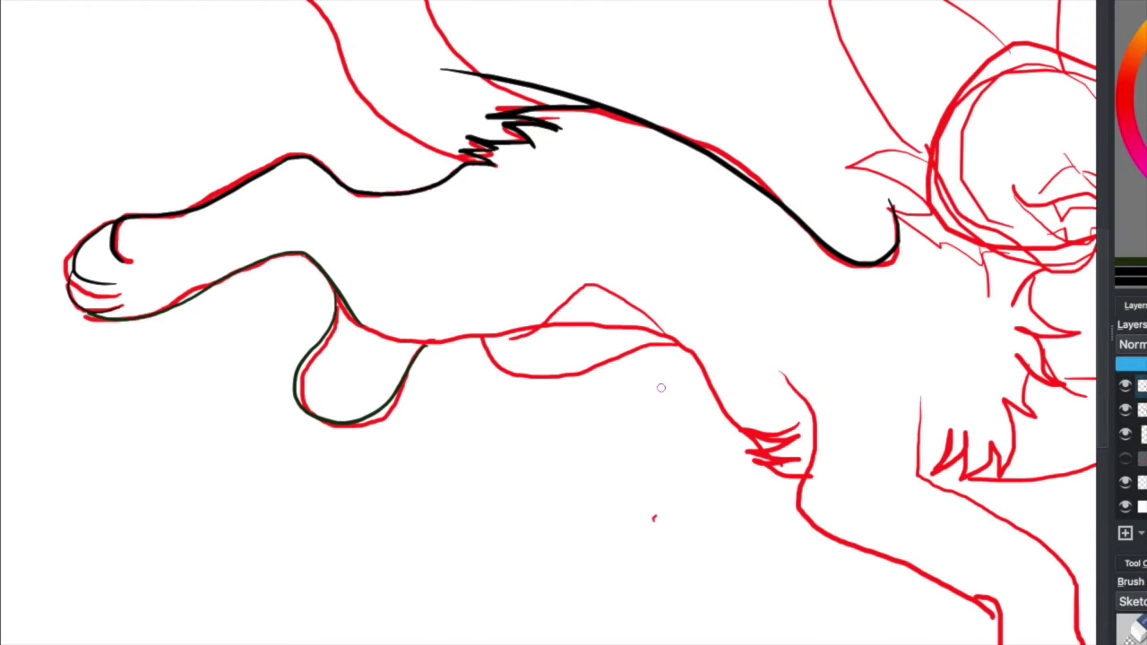
left_click_drag(333, 283, 699, 387)
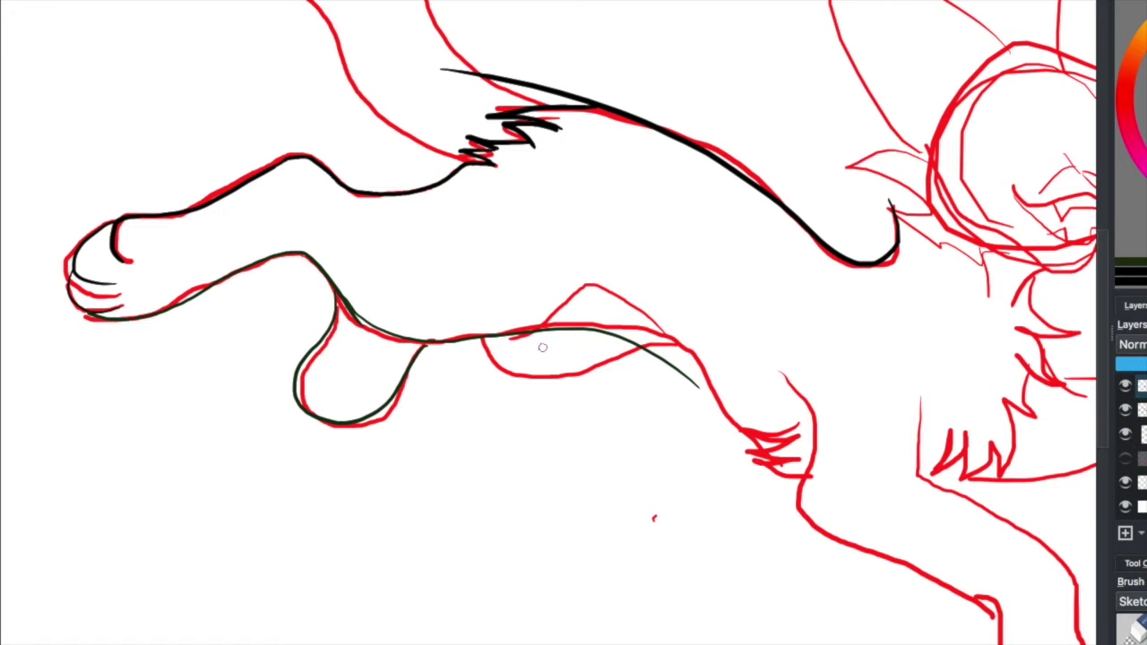
key("ctrl+z")
left_click_drag(355, 317, 529, 332)
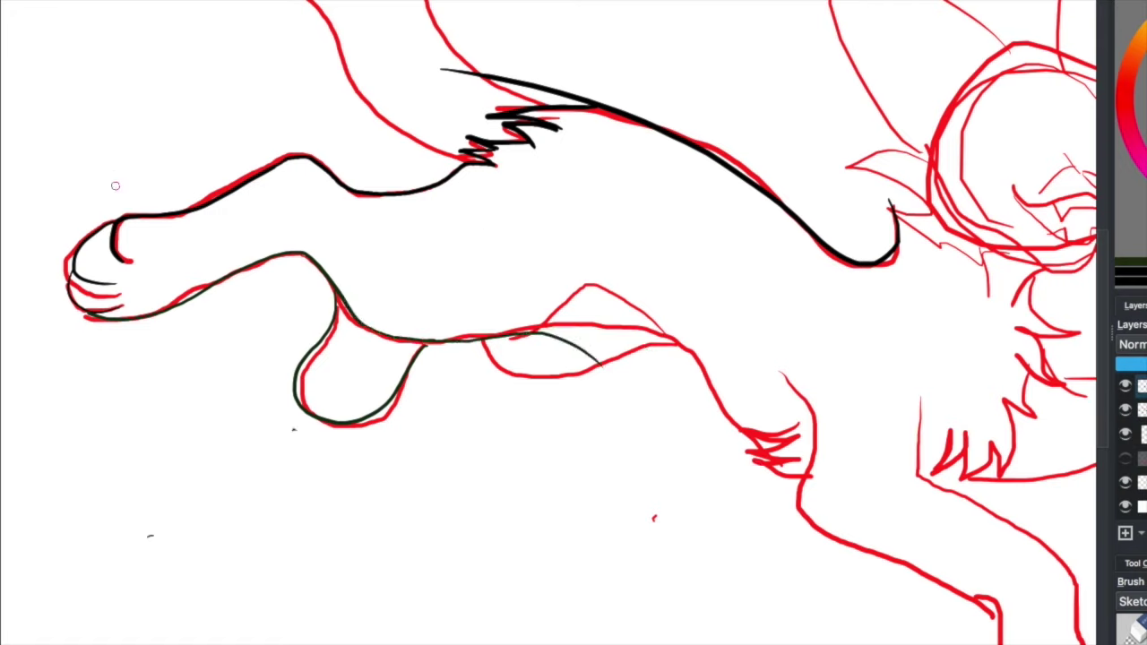
key("ctrl+z")
left_click_drag(422, 341, 517, 320)
key("ctrl+z")
left_click_drag(360, 317, 686, 381)
key("ctrl+z")
left_click_drag(446, 339, 728, 412)
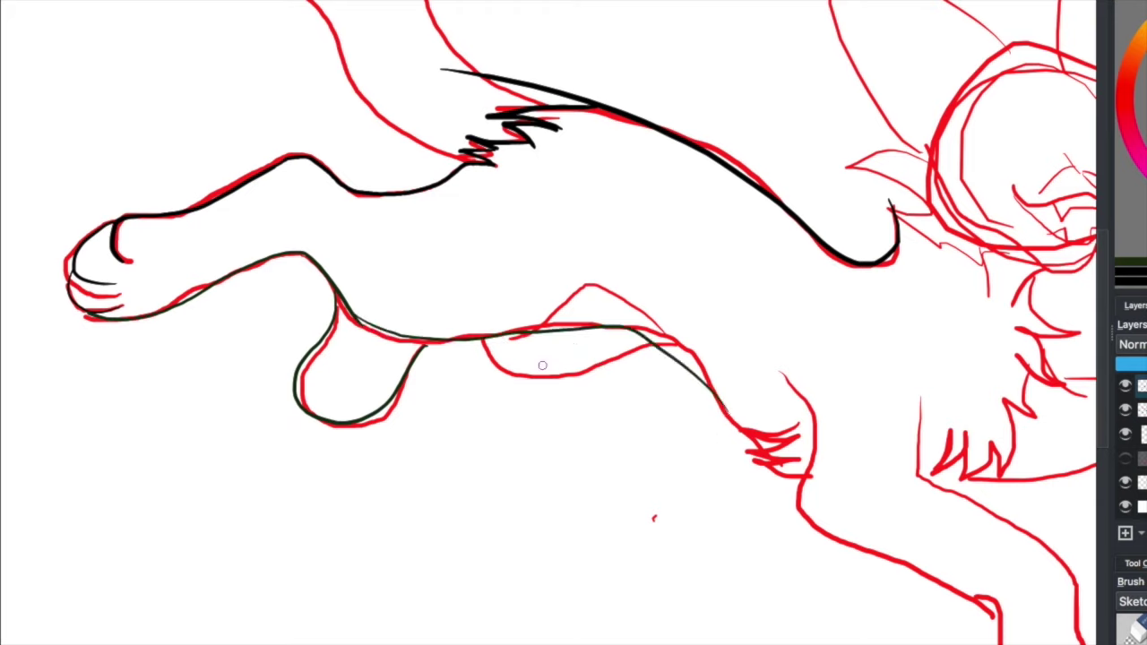
key("ctrl+z")
mouse_move(357, 319)
left_mouse_down()
mouse_move(670, 377)
mouse_move(689, 405)
left_mouse_up()
key("ctrl+z")
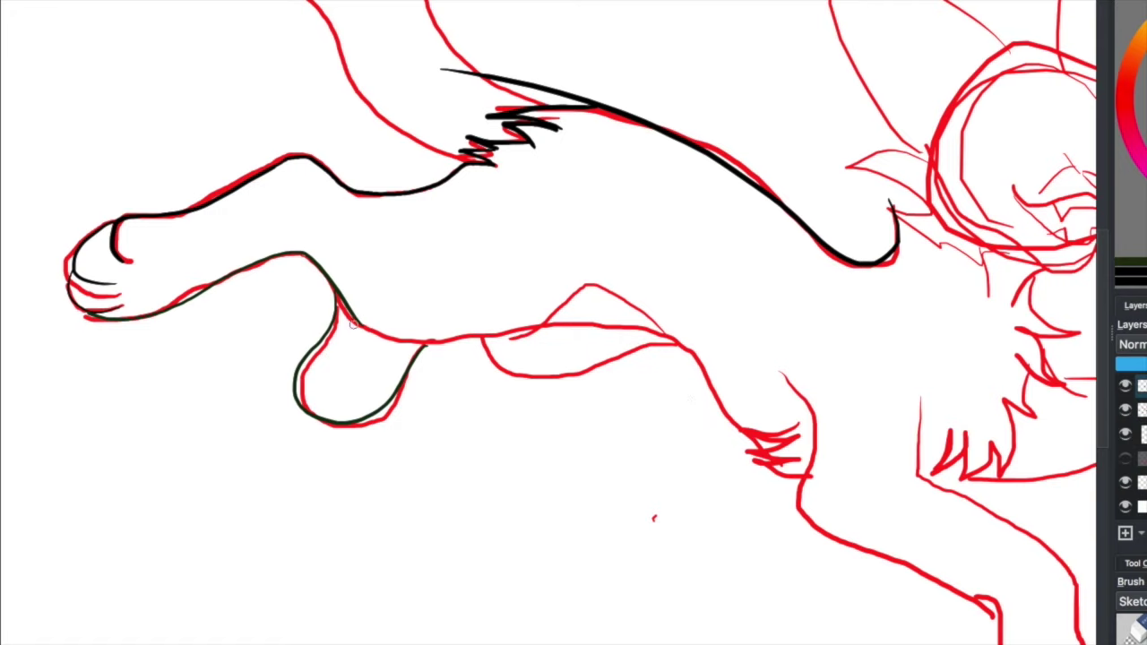
Step: Ink the upper edge of the near front leg in dark green, following the sketch from the chest toward the paw
scroll(348, 305, "up", 5)
left_click_drag(274, 287, 615, 461)
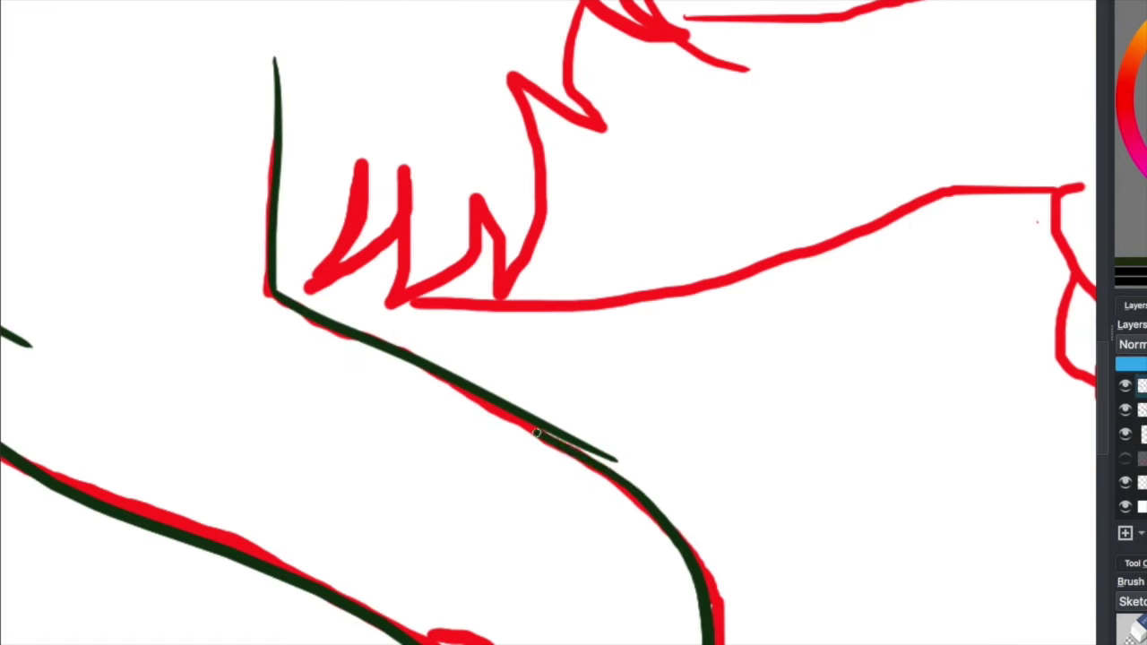
key("ctrl+z")
left_click_drag(274, 287, 687, 529)
key("ctrl+z")
left_click_drag(274, 287, 729, 562)
left_click_drag(615, 358, 380, 190)
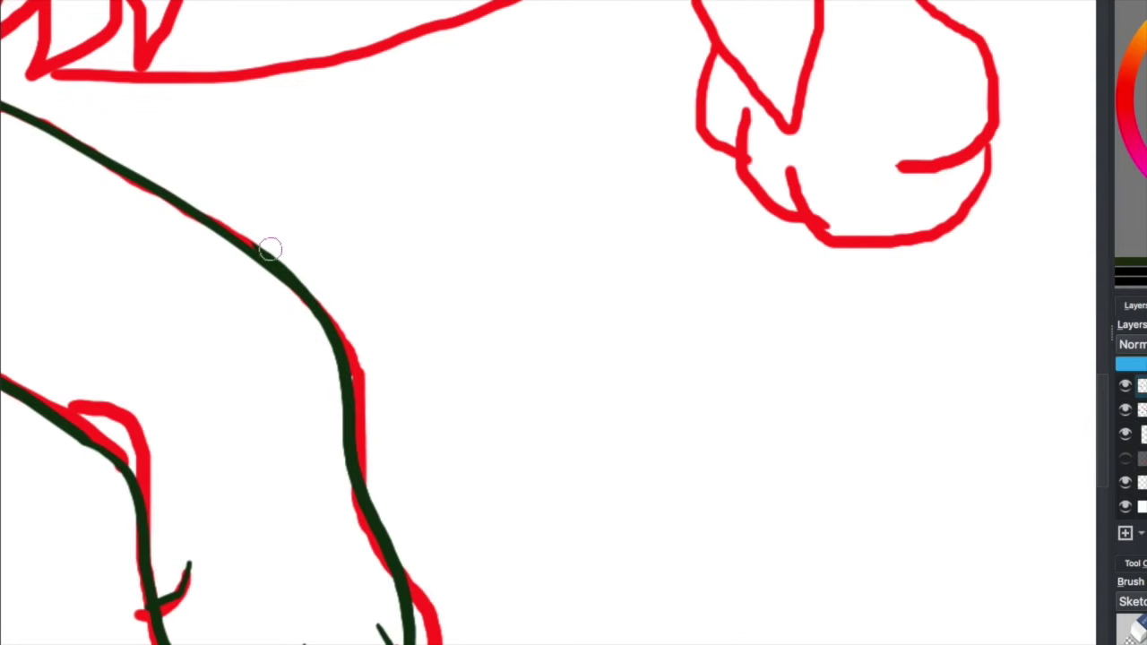
left_click_drag(259, 198, 20, 318)
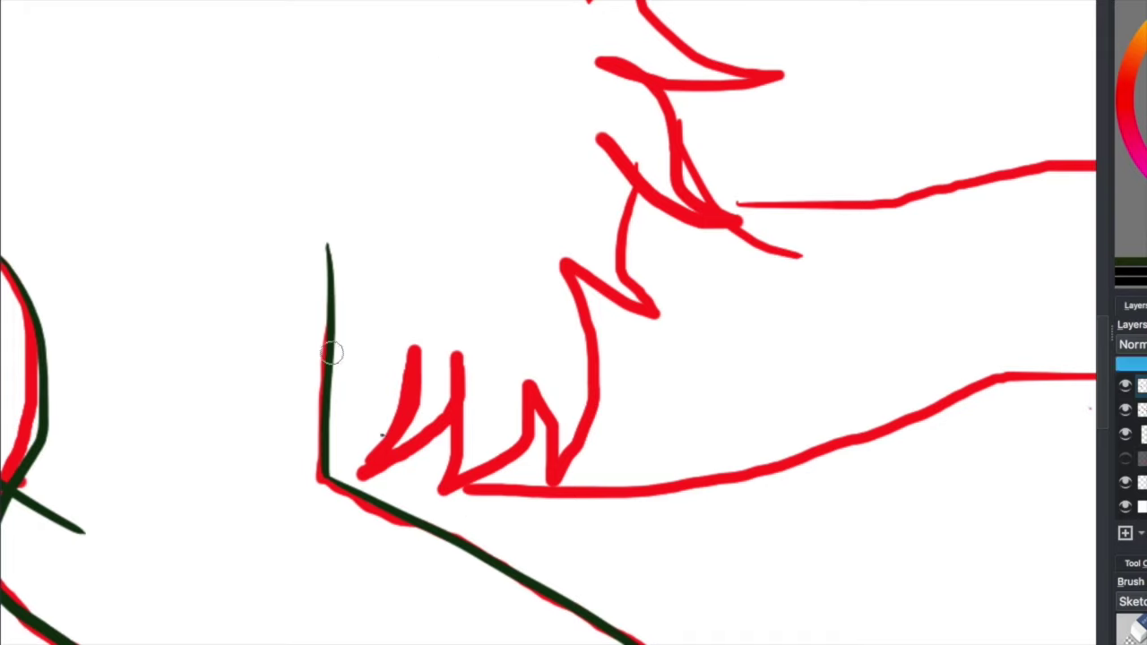
Step: Ink the pointed lower chest fur tufts above the front legs along the red sketch
left_click_drag(405, 351, 468, 385)
mouse_move(377, 459)
left_mouse_down()
mouse_move(498, 381)
mouse_move(445, 493)
left_mouse_up()
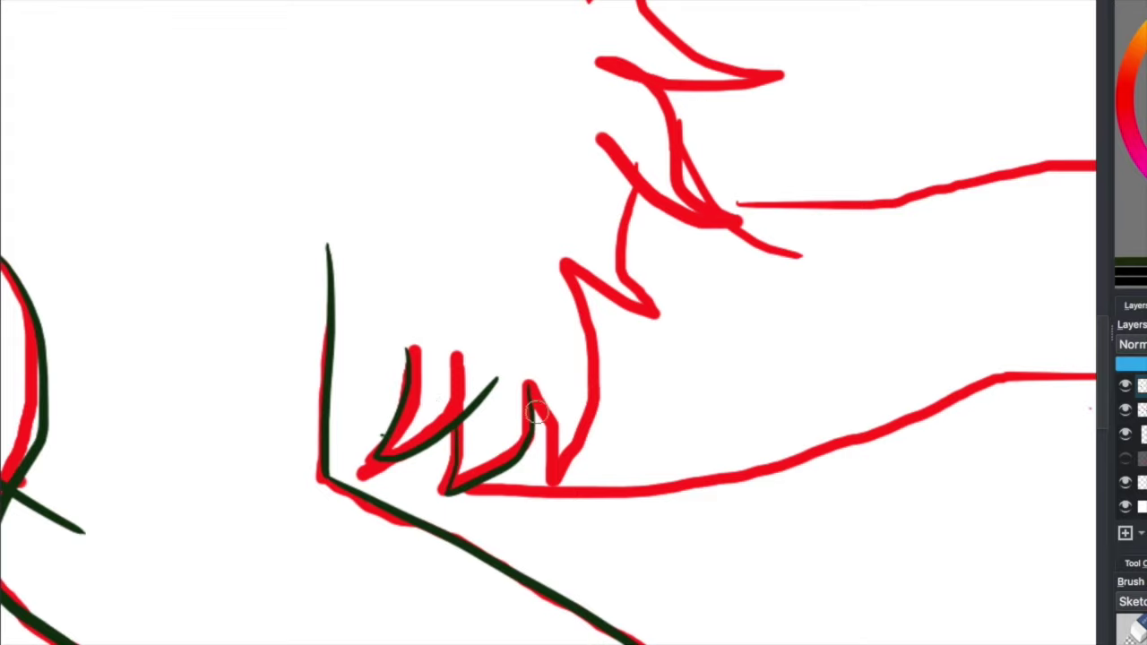
left_click_drag(535, 407, 556, 518)
mouse_move(574, 269)
left_mouse_down()
mouse_move(553, 498)
mouse_move(668, 331)
left_mouse_up()
left_click_drag(630, 188, 676, 345)
Step: Ink the upper chest fur tufts and the throat curve up to the chin
left_click_drag(599, 137, 720, 224)
mouse_move(612, 61)
left_mouse_down()
mouse_move(376, 76)
mouse_move(491, 238)
left_mouse_up()
scroll(491, 237, "up", 5)
left_click_drag(380, 123, 308, 235)
left_click_drag(303, 224, 387, 128)
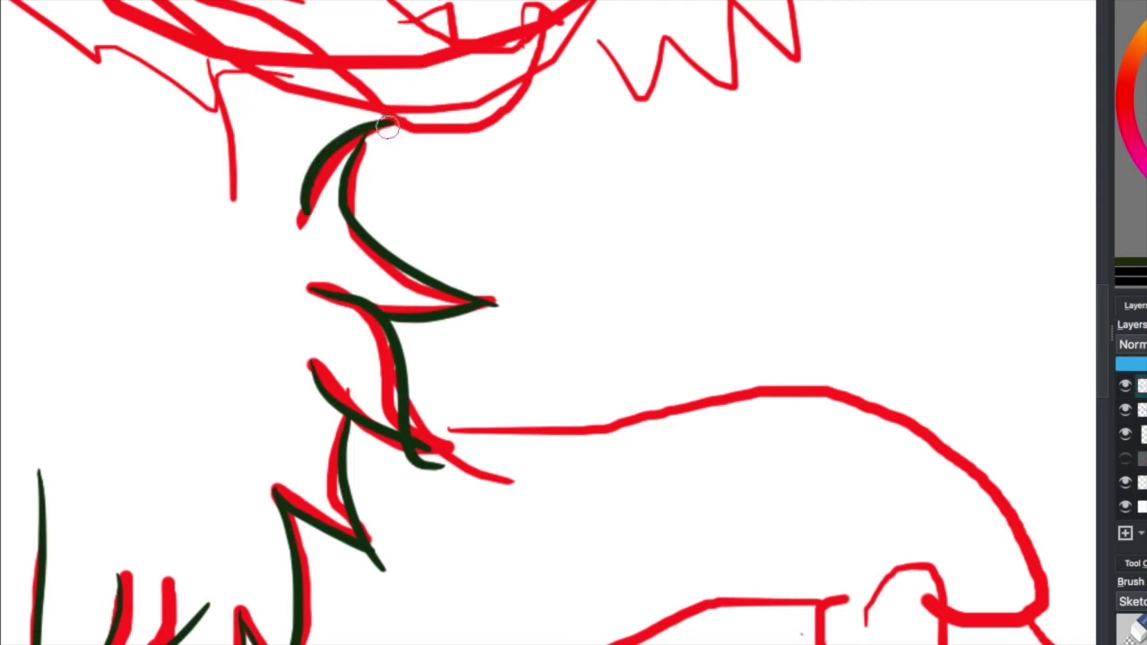
Step: Ink the near cheek's fur tufts and the curved top of the head
scroll(388, 128, "up", 5)
mouse_move(554, 242)
left_mouse_down()
mouse_move(334, 235)
mouse_move(565, 384)
mouse_move(596, 489)
mouse_move(717, 573)
left_mouse_up()
scroll(741, 527, "up", 5)
left_click_drag(780, 231, 552, 190)
key("ctrl+z")
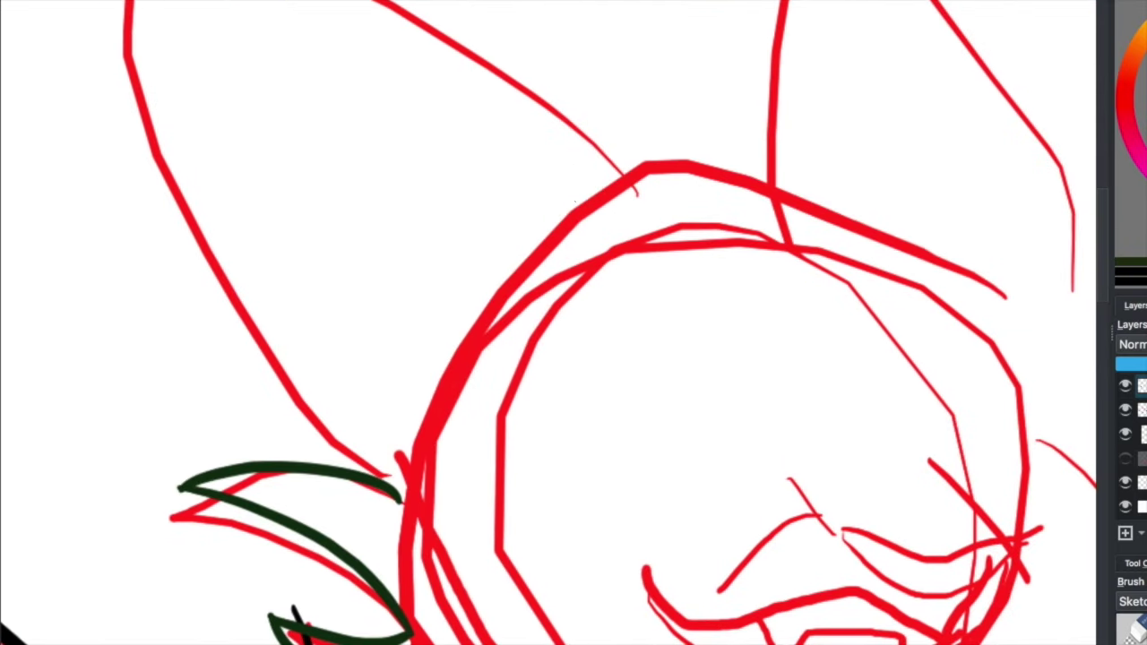
left_click_drag(948, 259, 573, 201)
Step: Outline the near ear with a curved front edge from the head and a back edge down to the cheek fur
left_click_drag(654, 194, 435, 2)
scroll(459, 300, "up", 5)
left_click_drag(959, 461, 475, 216)
scroll(543, 44, "down", 4)
left_click_drag(516, 9, 742, 556)
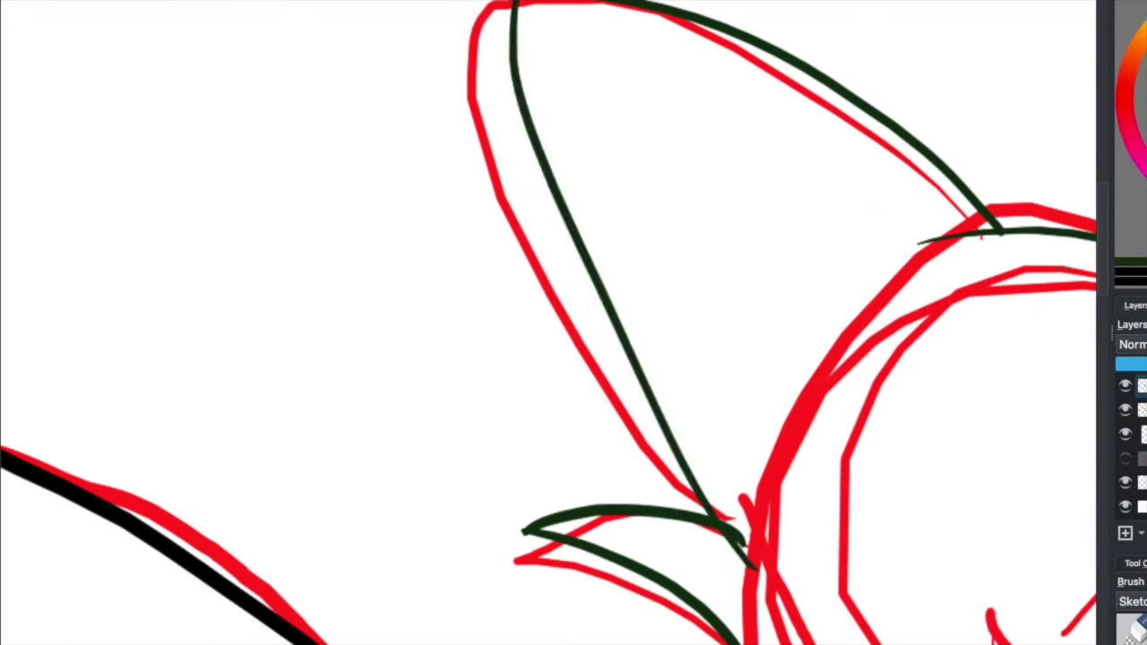
Step: Redraw the near ear's back edge closer to the sketch and add a long curved inner ear line
scroll(637, 32, "up", 5)
mouse_move(431, 225)
left_mouse_down()
mouse_move(576, 218)
mouse_move(394, 123)
mouse_move(645, 202)
left_mouse_up()
key("ctrl+z")
scroll(645, 203, "right", 10)
left_click_drag(640, 473, 678, 128)
key("ctrl+z")
scroll(146, 248, "up", 5)
left_click_drag(340, 9, 564, 412)
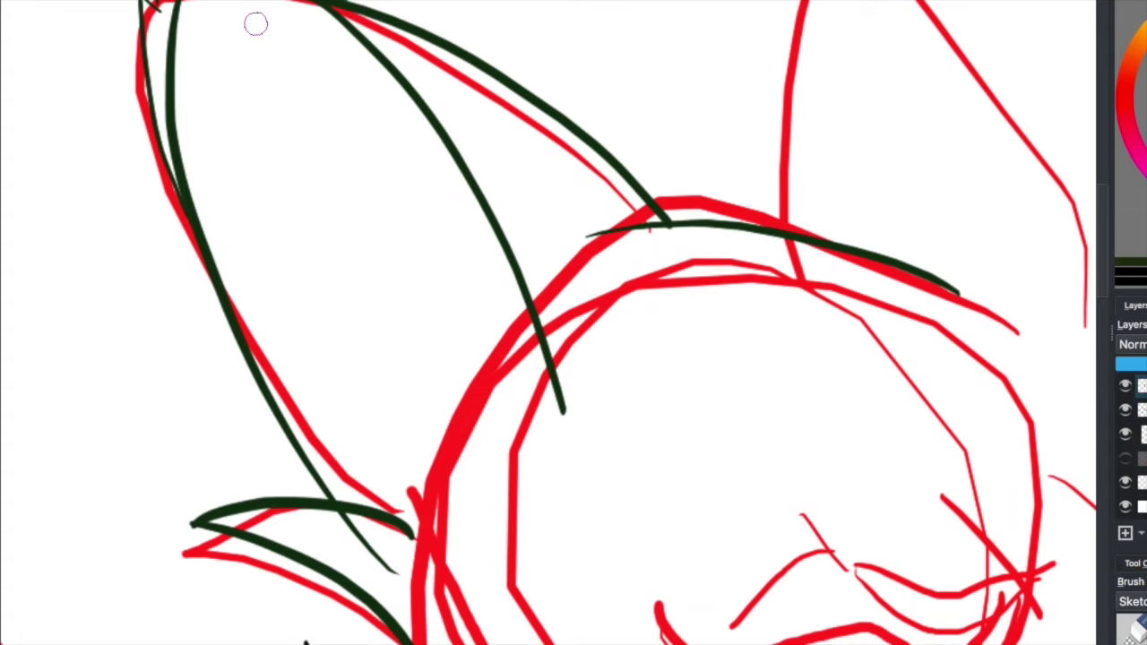
scroll(573, 322, "up", 5)
scroll(573, 323, "right", 10)
Step: Ink the far ear with a short inner edge and a long curved outer edge reaching down the side of the head
key("ctrl+z")
mouse_move(377, 436)
left_mouse_down()
mouse_move(302, 123)
mouse_move(384, 460)
left_mouse_up()
left_click_drag(295, 102, 628, 551)
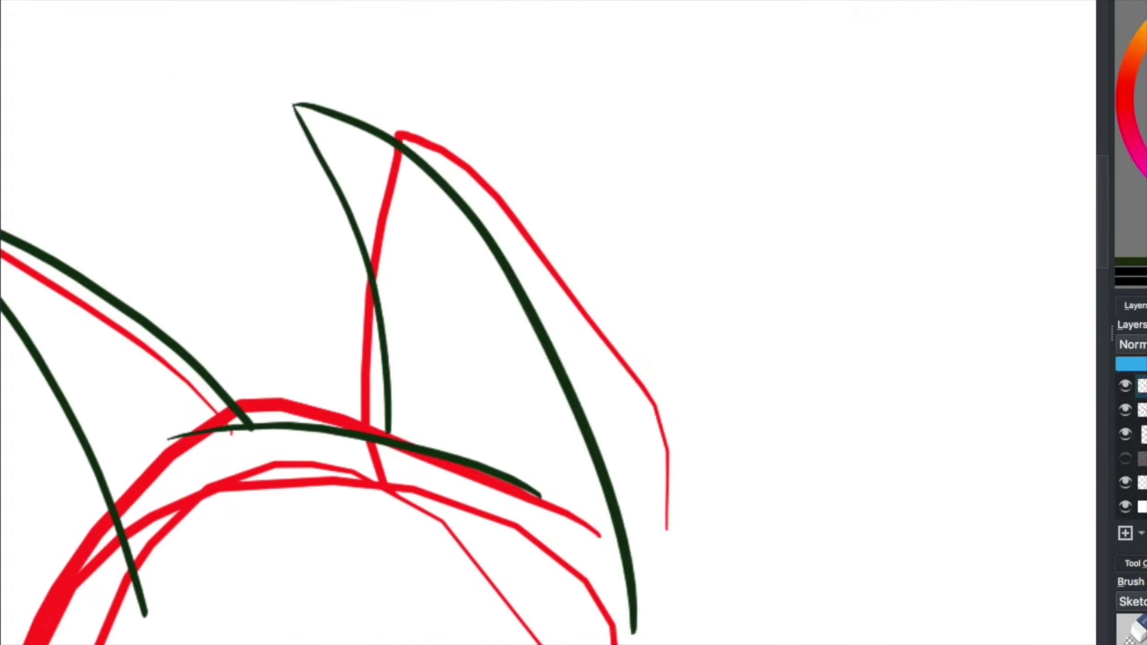
key("ctrl+z")
key("ctrl+z")
scroll(448, 207, "left", 5)
mouse_move(452, 167)
left_mouse_down()
mouse_move(563, 484)
mouse_move(780, 596)
left_mouse_up()
mouse_move(484, 234)
left_mouse_down()
mouse_move(398, 153)
mouse_move(524, 166)
left_mouse_up()
Step: Ink the far cheek's jagged fur, from the tuft below the far ear down to the points beside the jaw
scroll(443, 251, "down", 10)
scroll(443, 251, "right", 4)
mouse_move(674, 253)
left_mouse_down()
mouse_move(685, 345)
mouse_move(744, 413)
left_mouse_up()
left_click_drag(672, 405, 811, 616)
left_click_drag(690, 544, 811, 614)
scroll(614, 569, "down", 10)
scroll(614, 569, "left", 2)
mouse_move(740, 278)
left_mouse_down()
mouse_move(802, 428)
mouse_move(681, 444)
left_mouse_up()
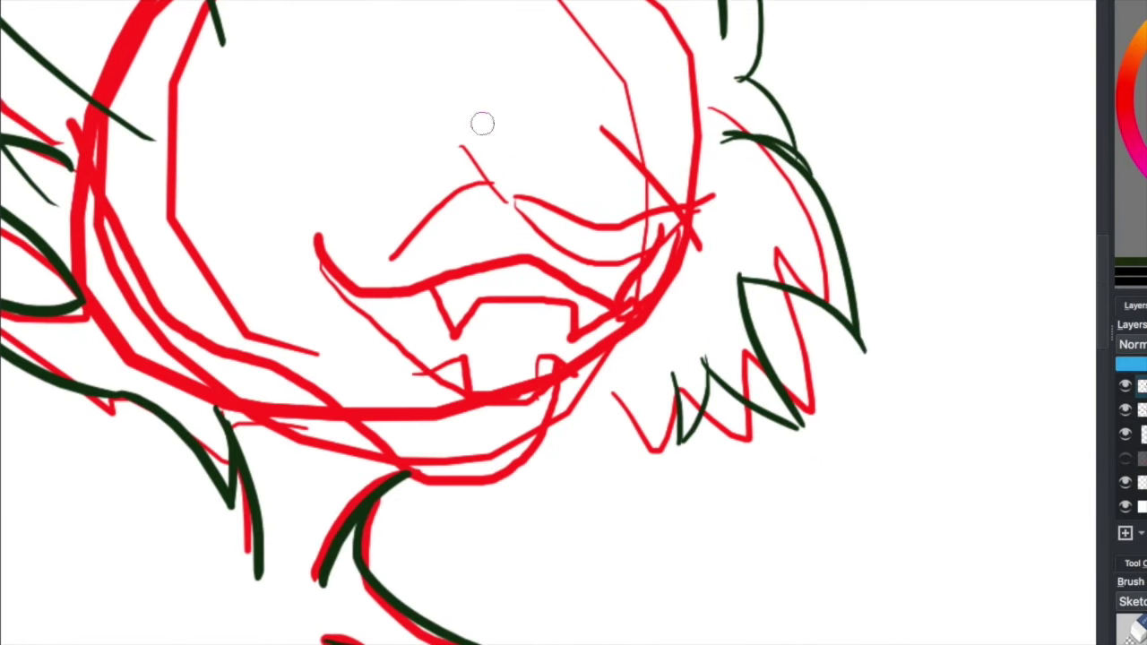
Step: Ink the two sides of the muzzle bridge and the outline of the nose
left_click_drag(609, 121, 681, 210)
mouse_move(462, 143)
left_mouse_down()
mouse_move(502, 201)
mouse_move(683, 206)
left_mouse_up()
left_click_drag(518, 196, 685, 222)
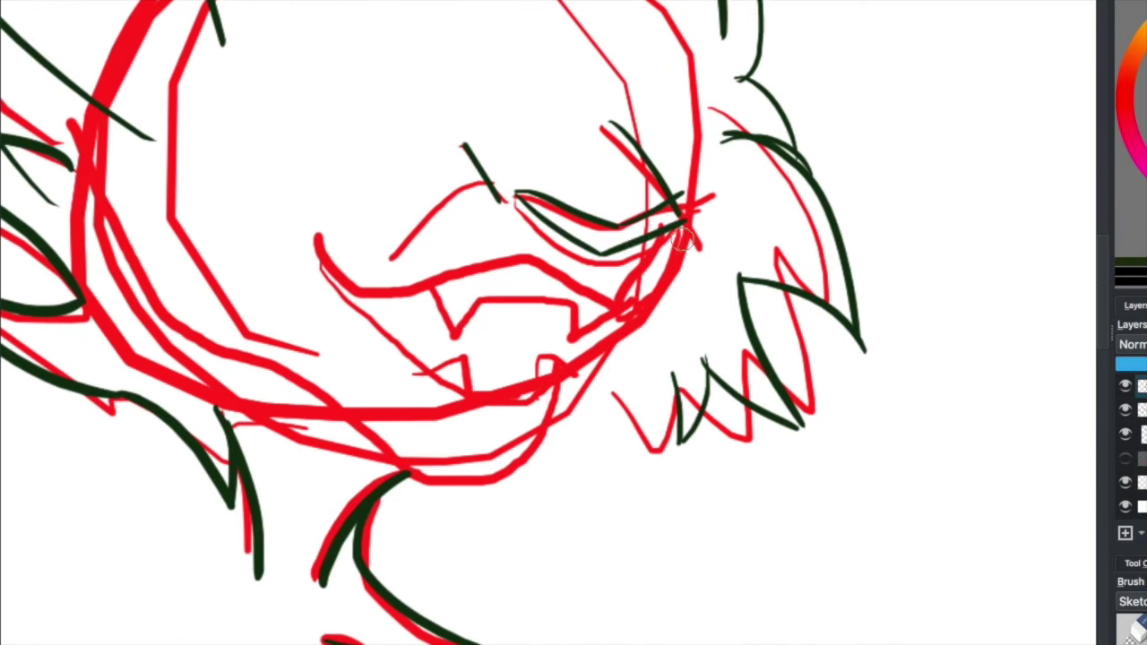
Step: Ink the jawline, the open mouth with its fangs and the chin
left_click_drag(103, 202, 537, 479)
left_click_drag(363, 305, 582, 376)
left_click_drag(457, 336, 583, 345)
left_click_drag(694, 251, 382, 289)
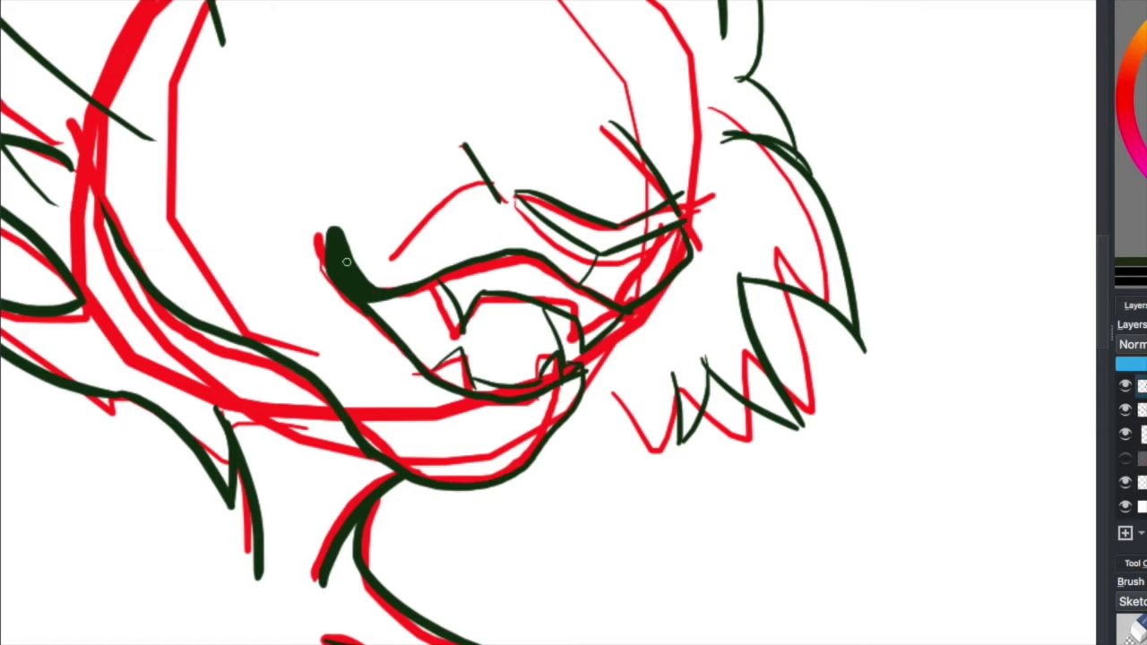
key("ctrl+z")
Step: Add two short toe lines to the far hind paw
scroll(420, 261, "up", 6)
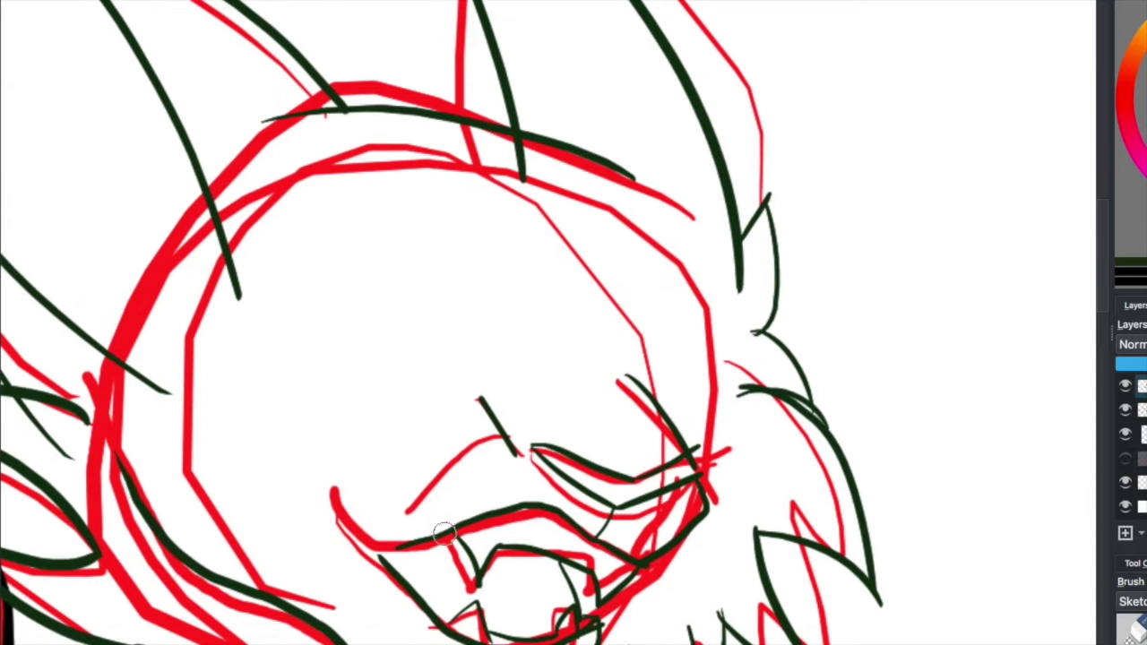
scroll(374, 346, "down", 3)
scroll(415, 530, "up", 6)
left_click_drag(409, 440, 363, 484)
left_click_drag(459, 513, 428, 549)
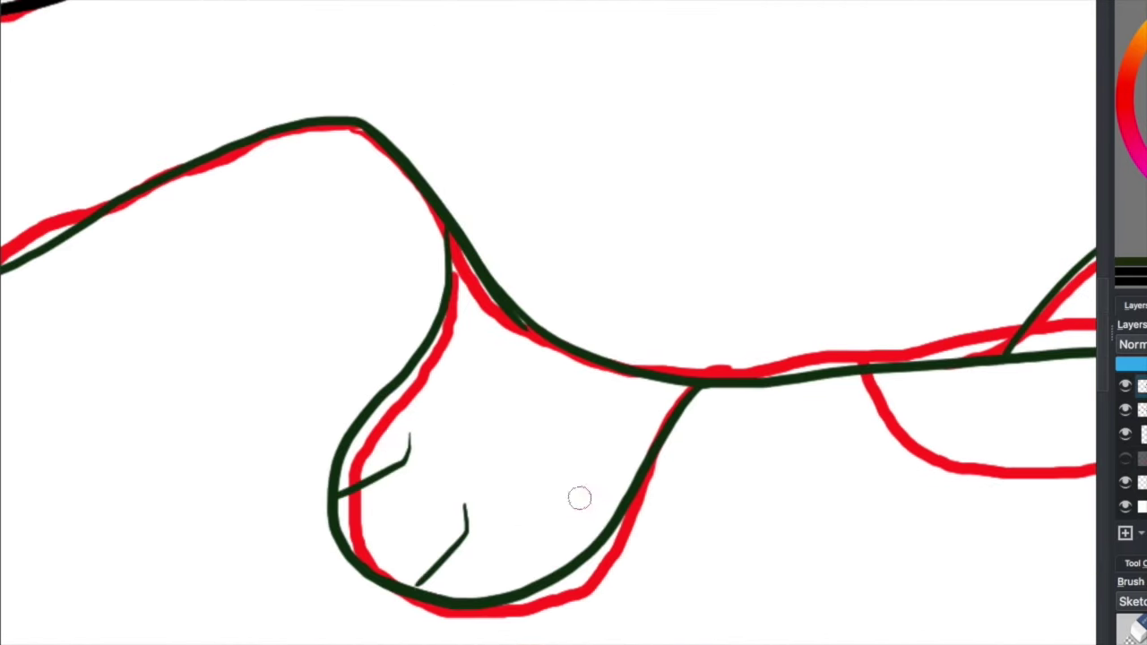
Step: Ink the drooping fold beneath the belly between the hind and front legs
scroll(579, 493, "right", 5)
left_click_drag(384, 281, 645, 340)
scroll(490, 502, "up", 5)
scroll(489, 502, "down", 5)
left_click_drag(423, 417, 866, 345)
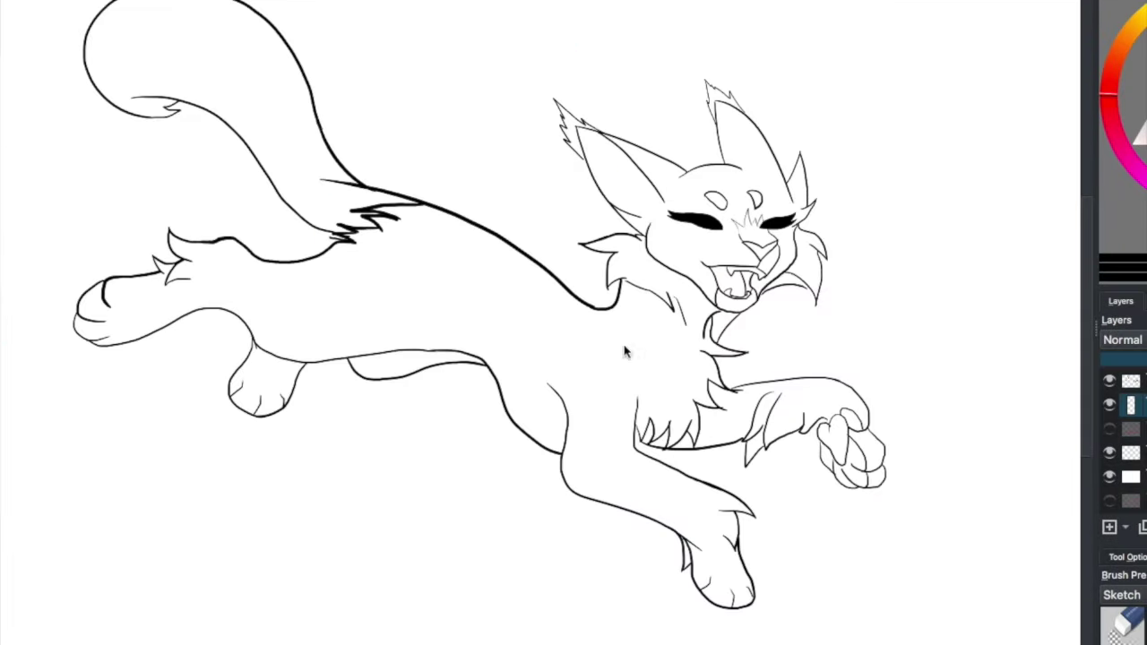
Step: Paint the nose bridge and the chin of the cat's face grey-purple on the colour layer
scroll(584, 394, "right", 2)
scroll(584, 395, "up", 5)
scroll(584, 394, "left", 5)
mouse_move(475, 542)
left_mouse_down()
mouse_move(444, 421)
mouse_move(449, 487)
mouse_move(591, 538)
mouse_move(744, 538)
mouse_move(627, 502)
mouse_move(699, 522)
left_mouse_up()
key("ctrl+z")
scroll(699, 522, "up", 8)
left_click_drag(428, 261, 484, 331)
mouse_move(421, 215)
left_mouse_down()
mouse_move(538, 332)
mouse_move(631, 394)
mouse_move(498, 99)
mouse_move(484, 218)
mouse_move(537, 207)
mouse_move(644, 144)
mouse_move(609, 148)
mouse_move(582, 296)
mouse_move(708, 304)
mouse_move(625, 354)
mouse_move(622, 318)
left_mouse_up()
scroll(622, 317, "down", 5)
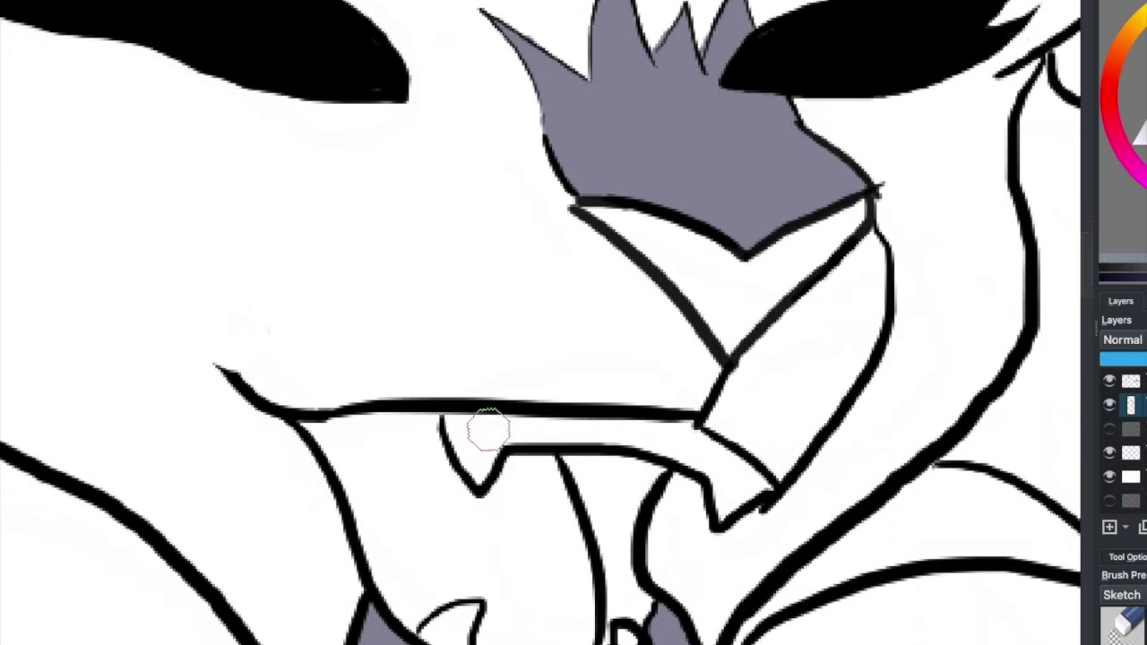
Step: Extend the grey-purple marking from the nose bridge to beneath both closed eyes
scroll(487, 430, "down", 3)
scroll(486, 431, "up", 5)
scroll(528, 413, "right", 3)
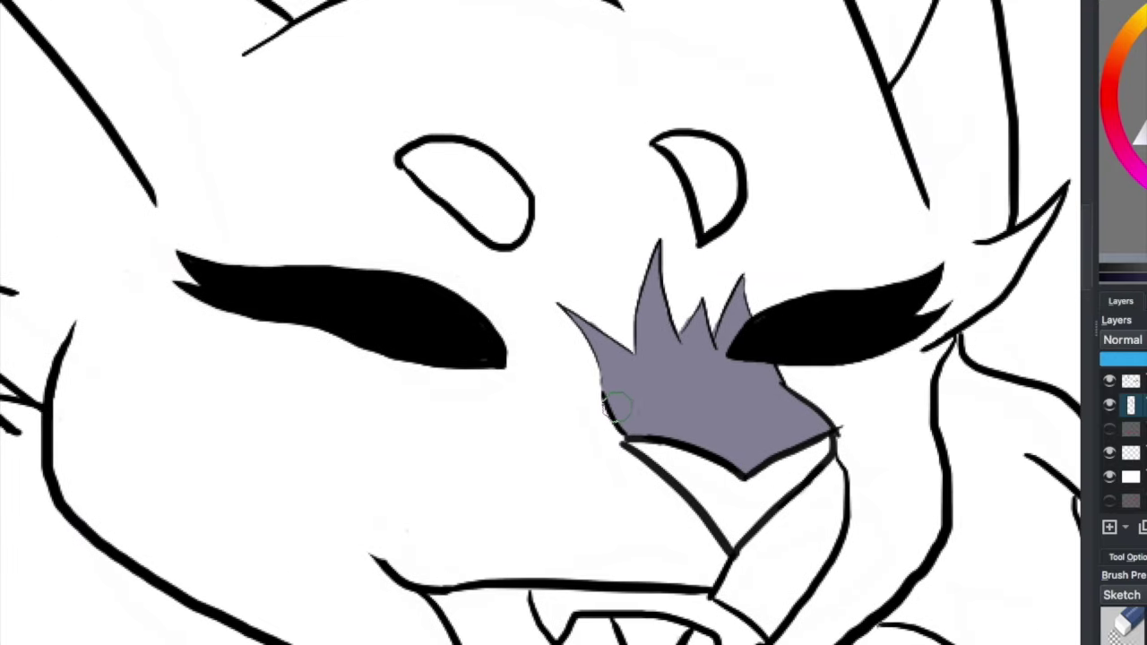
left_click_drag(602, 373, 493, 356)
mouse_move(385, 352)
left_mouse_down()
mouse_move(606, 411)
mouse_move(466, 370)
left_mouse_up()
left_click_drag(865, 341, 764, 361)
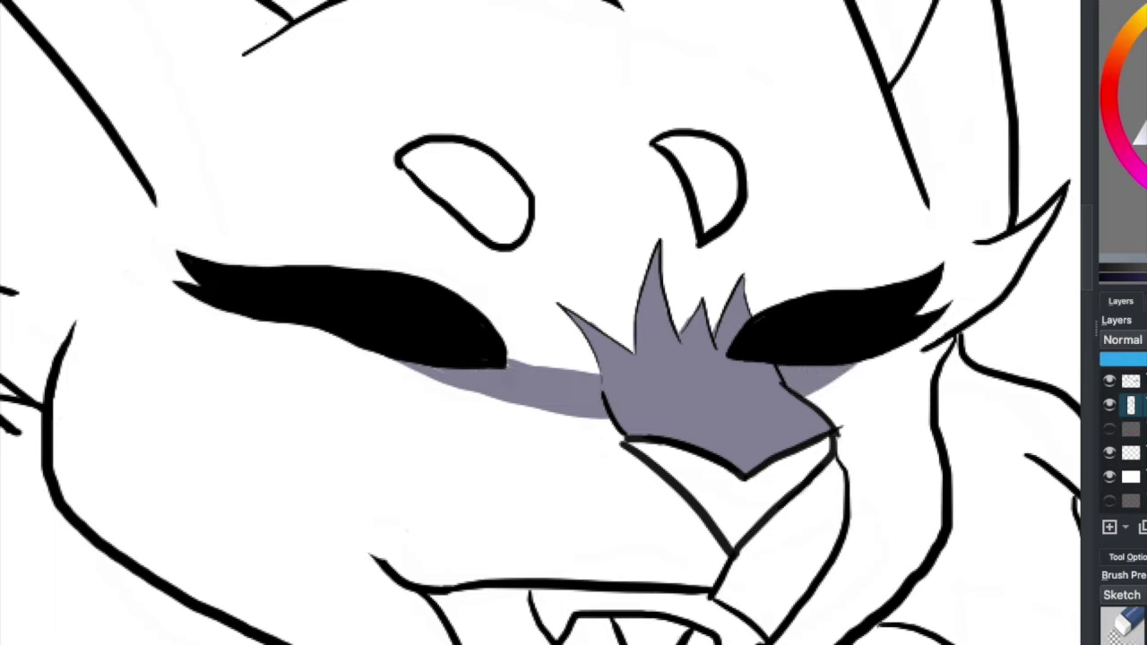
Step: Ink the muzzle edges on both sides of the nose and paint the grey-purple marking up to them
left_click_drag(818, 412, 833, 381)
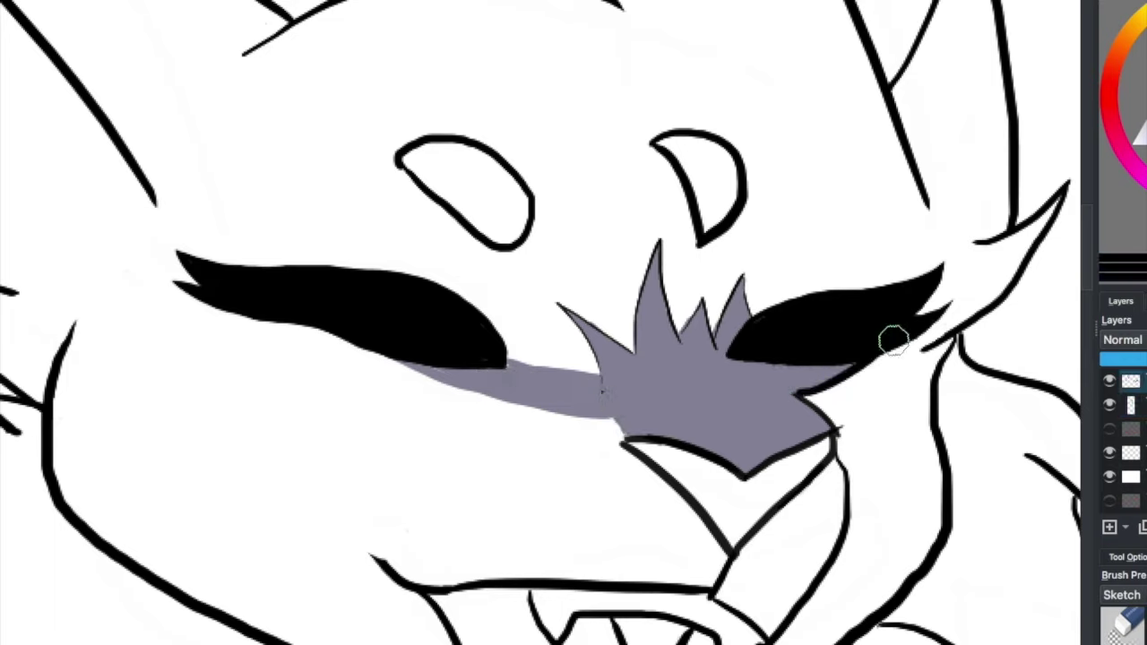
left_click_drag(590, 433, 627, 441)
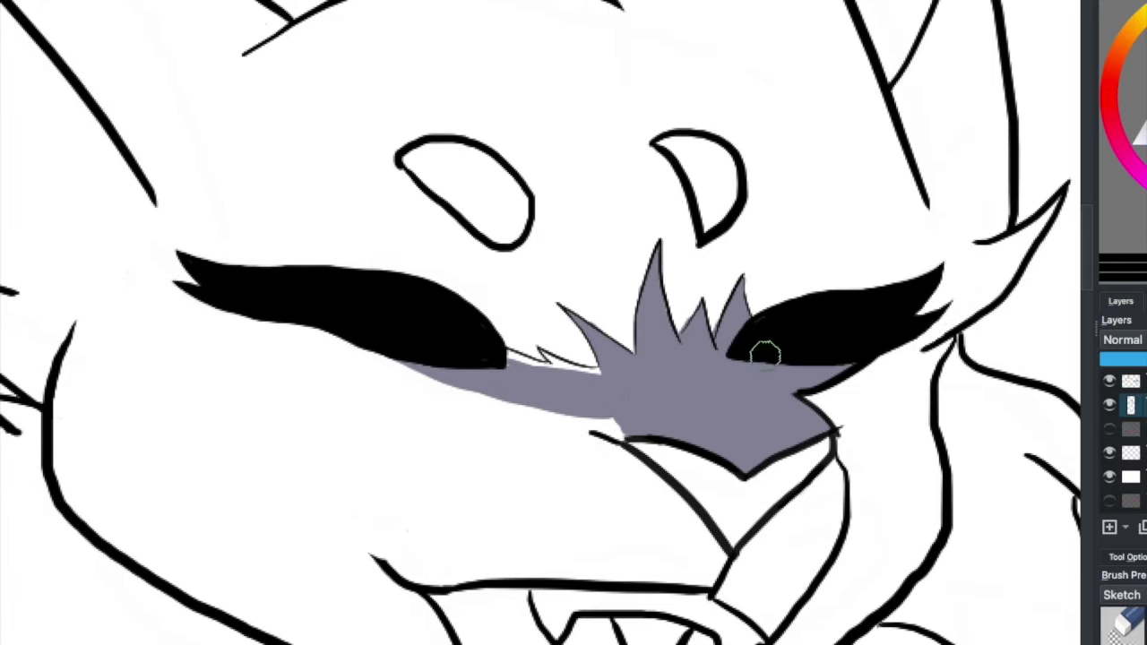
left_click_drag(484, 398, 614, 435)
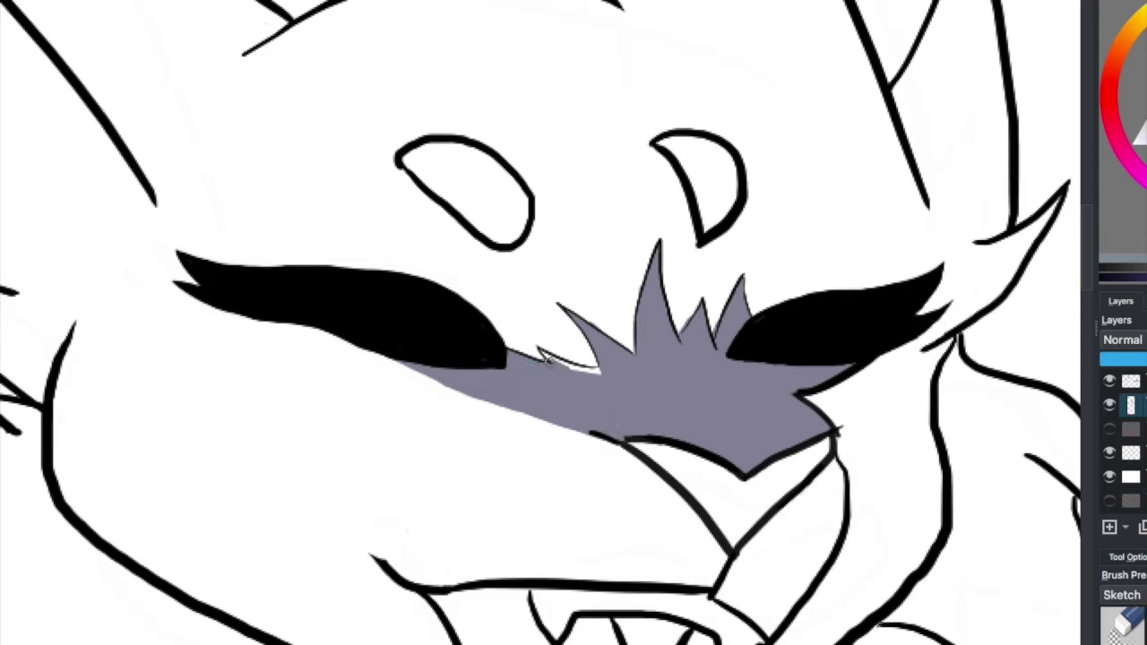
Step: Paint the tip and tuft of the near ear grey-purple, with a separate stripe below the tip
scroll(389, 368, "down", 5)
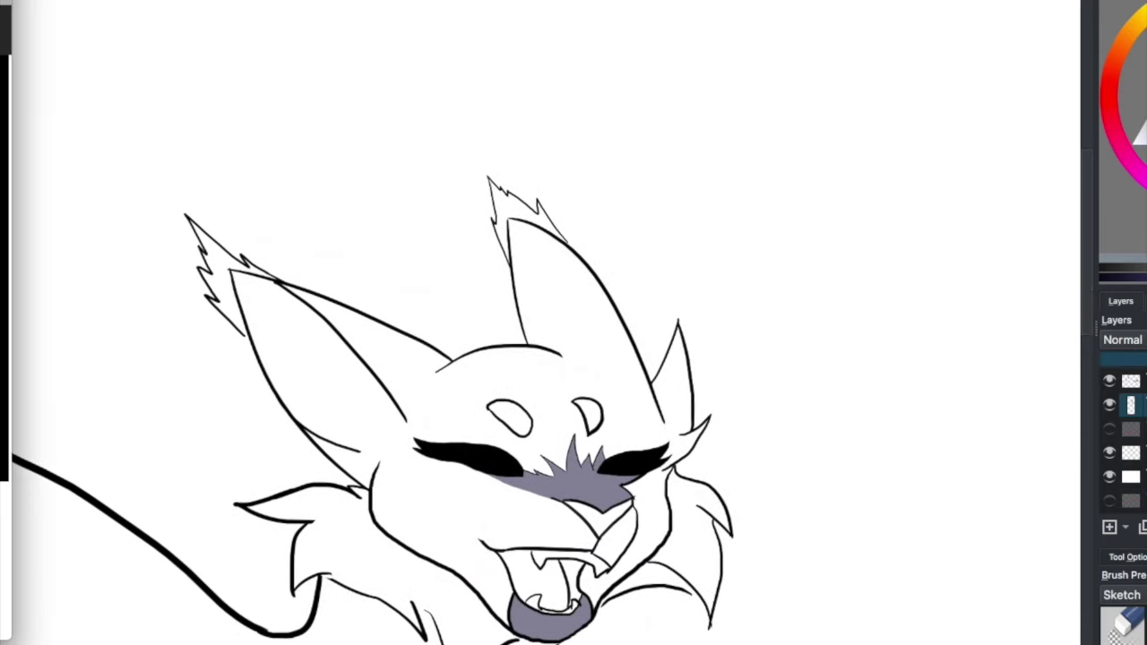
scroll(358, 177, "up", 5)
mouse_move(359, 177)
left_mouse_down()
mouse_move(421, 377)
mouse_move(303, 101)
left_mouse_up()
scroll(303, 101, "down", 3)
mouse_move(277, 328)
left_mouse_down()
mouse_move(417, 327)
mouse_move(379, 61)
left_mouse_up()
mouse_move(479, 191)
left_mouse_down()
mouse_move(332, 92)
mouse_move(502, 170)
left_mouse_up()
mouse_move(581, 218)
left_mouse_down()
mouse_move(536, 261)
mouse_move(598, 194)
left_mouse_up()
key("ctrl+z")
left_click_drag(515, 249, 591, 191)
Step: Paint two curved grey-purple bands across the upper part of the far ear
mouse_move(687, 328)
left_mouse_down()
mouse_move(327, 251)
mouse_move(402, 328)
left_mouse_up()
left_click_drag(671, 282, 459, 343)
left_click_drag(704, 308, 456, 384)
left_click_drag(422, 301, 635, 269)
mouse_move(671, 384)
left_mouse_down()
mouse_move(947, 320)
mouse_move(766, 272)
left_mouse_up()
left_click_drag(500, 315, 731, 237)
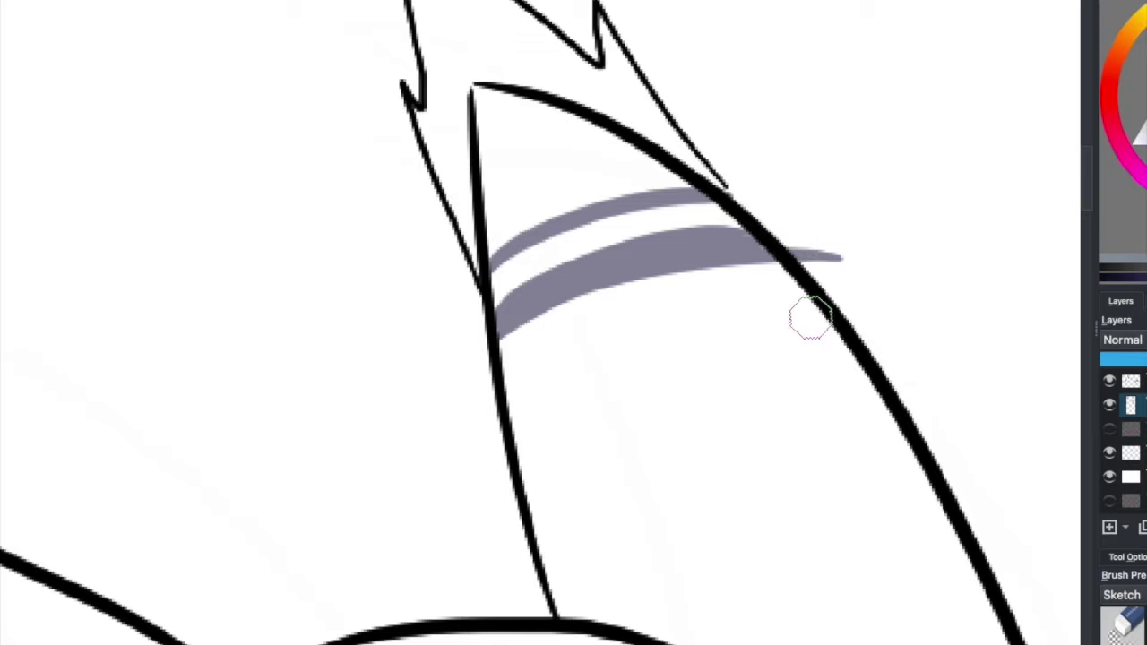
mouse_move(491, 235)
left_mouse_down()
mouse_move(494, 143)
mouse_move(555, 134)
mouse_move(645, 179)
left_mouse_up()
key("ctrl+z")
Step: Fill the tip and tuft of the far ear with grey-purple above the white stripe
mouse_move(566, 170)
left_mouse_down()
mouse_move(484, 235)
mouse_move(475, 98)
mouse_move(434, 121)
mouse_move(437, 180)
mouse_move(444, 99)
left_mouse_up()
scroll(538, 269, "up", 5)
left_click_drag(354, 172, 416, 363)
mouse_move(381, 202)
left_mouse_down()
mouse_move(466, 322)
mouse_move(529, 296)
mouse_move(583, 381)
left_mouse_up()
scroll(582, 380, "down", 10)
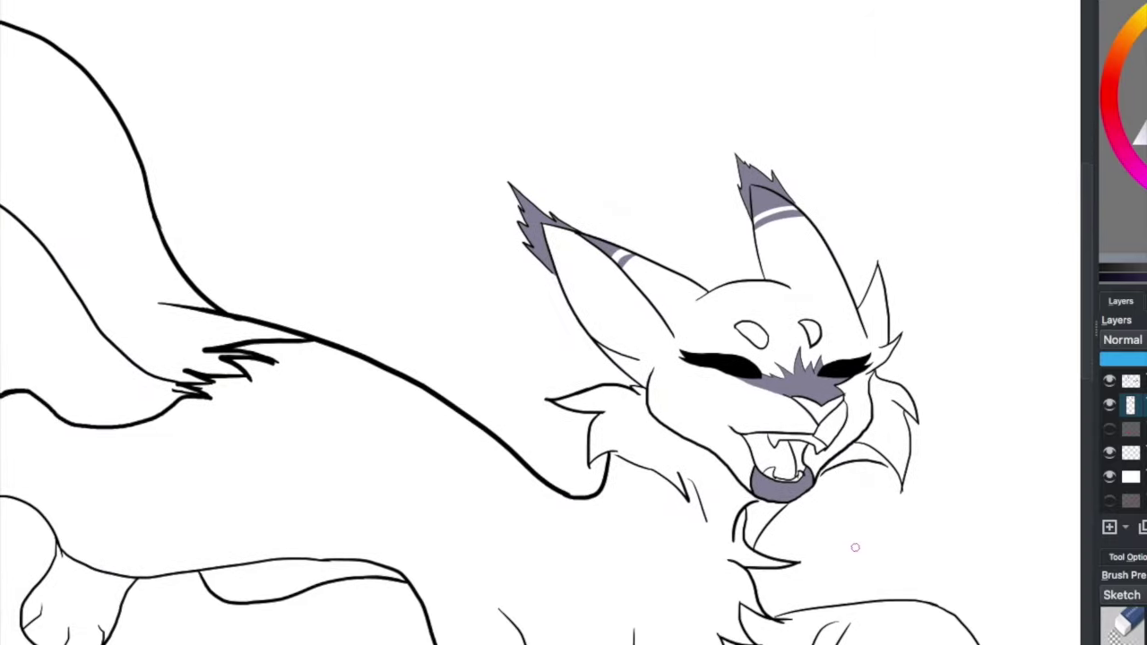
scroll(433, 415, "up", 5)
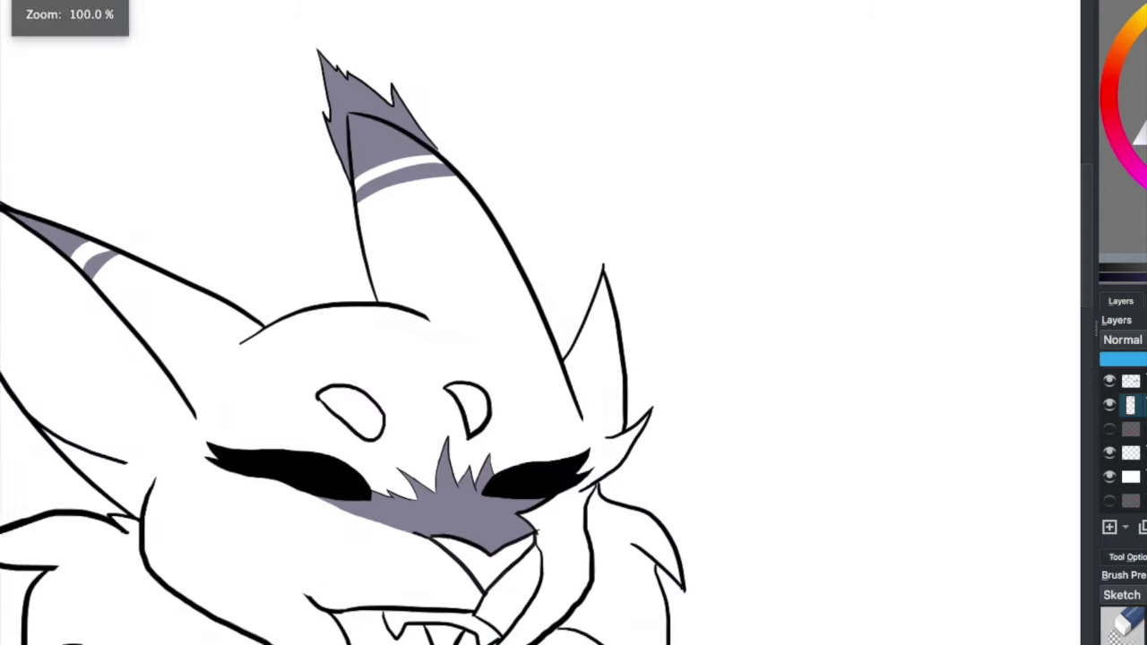
scroll(541, 322, "down", 5)
scroll(540, 323, "left", 5)
scroll(484, 224, "up", 5)
scroll(573, 323, "down", 5)
left_click_drag(582, 492, 761, 530)
left_click_drag(614, 409, 794, 601)
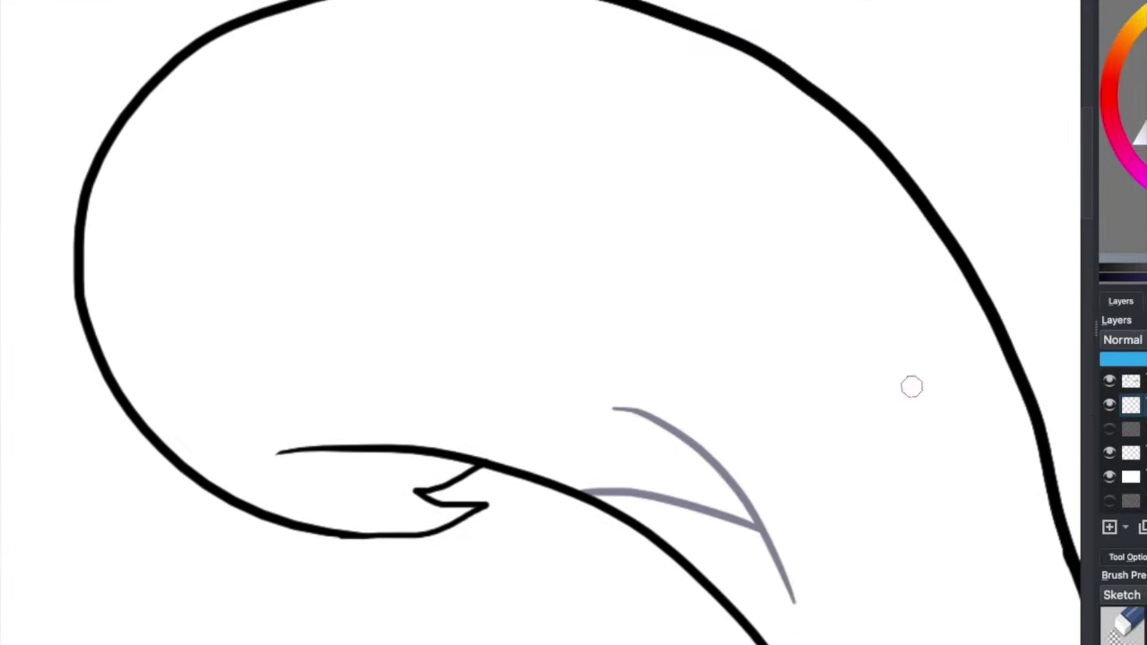
left_click_drag(896, 192, 941, 389)
left_click_drag(724, 248, 942, 389)
key("ctrl+z")
left_click_drag(758, 282, 934, 385)
key("ctrl+z")
key("ctrl+z")
mouse_move(908, 195)
left_mouse_down()
mouse_move(947, 379)
mouse_move(824, 283)
left_mouse_up()
left_click_drag(874, 443, 824, 287)
key("ctrl+z")
left_click_drag(902, 443, 843, 478)
key("ctrl+z")
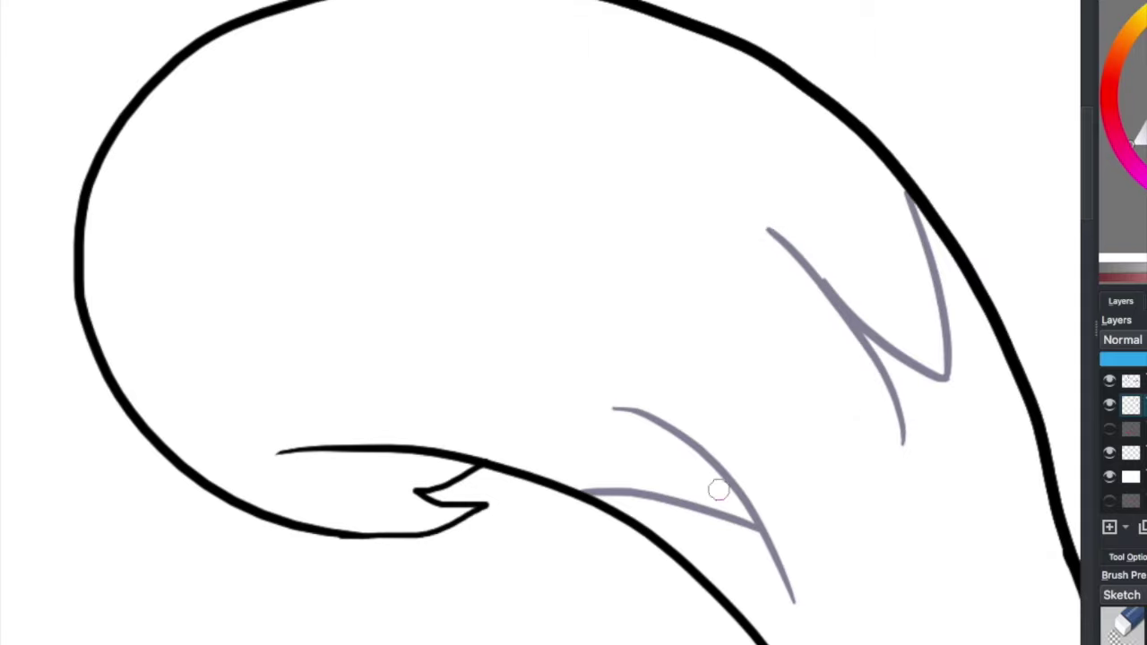
key("ctrl+z")
key("ctrl+z")
key("ctrl+z")
key("ctrl+z")
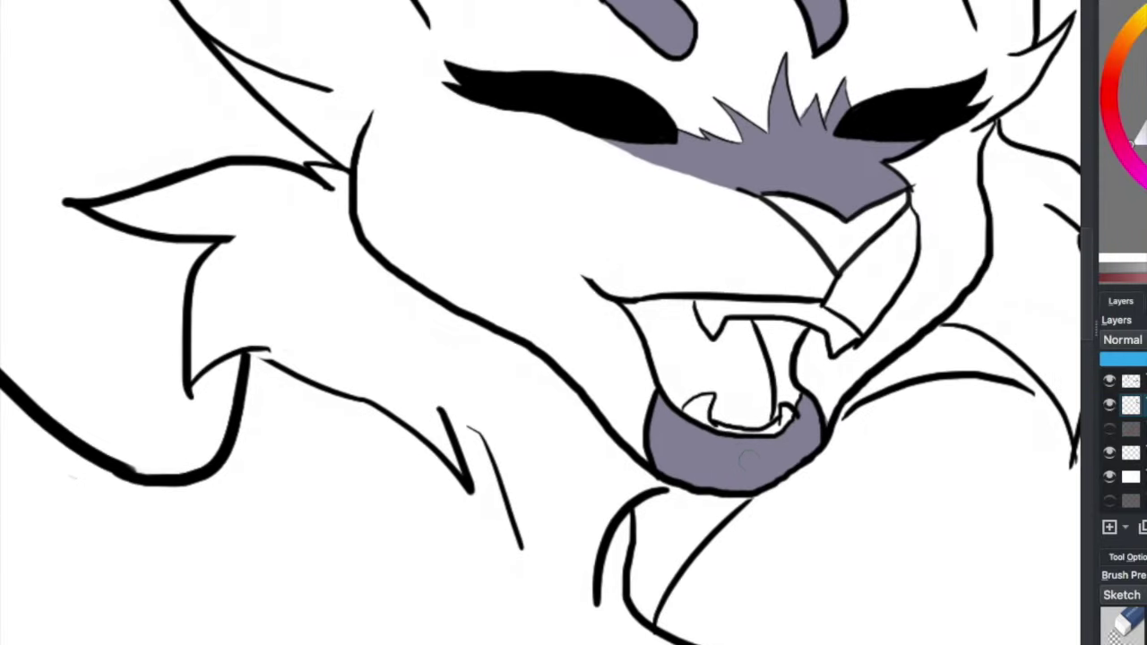
scroll(549, 251, "left", 2)
mouse_move(429, 434)
left_mouse_down()
mouse_move(447, 201)
mouse_move(655, 224)
left_mouse_up()
key("ctrl+z")
mouse_move(518, 350)
left_mouse_down()
mouse_move(649, 269)
mouse_move(692, 324)
left_mouse_up()
key("ctrl+z")
key("ctrl+z")
key("ctrl+z")
mouse_move(448, 198)
left_mouse_down()
mouse_move(591, 356)
mouse_move(684, 272)
left_mouse_up()
key("ctrl+z")
key("ctrl+z")
key("ctrl+z")
mouse_move(594, 358)
left_mouse_down()
mouse_move(721, 323)
mouse_move(789, 251)
left_mouse_up()
key("ctrl+z")
mouse_move(425, 133)
left_mouse_down()
mouse_move(414, 240)
mouse_move(428, 243)
mouse_move(400, 305)
mouse_move(427, 433)
mouse_move(381, 322)
left_mouse_up()
left_click_drag(376, 412, 341, 287)
key("ctrl+z")
key("ctrl+z")
key("ctrl+z")
key("ctrl+z")
Step: Paint the jagged fur edge of the grey-purple tail-tip marking across the tail
mouse_move(441, 177)
left_mouse_down()
mouse_move(428, 435)
mouse_move(412, 323)
left_mouse_up()
mouse_move(430, 139)
left_mouse_down()
mouse_move(414, 394)
mouse_move(359, 386)
left_mouse_up()
left_click_drag(376, 135, 332, 376)
mouse_move(227, 251)
left_mouse_down()
mouse_move(261, 212)
mouse_move(315, 351)
mouse_move(281, 330)
mouse_move(372, 389)
mouse_move(282, 270)
mouse_move(376, 359)
mouse_move(342, 315)
mouse_move(410, 360)
mouse_move(465, 329)
mouse_move(394, 303)
mouse_move(477, 351)
mouse_move(575, 297)
mouse_move(497, 293)
mouse_move(412, 305)
left_mouse_up()
mouse_move(707, 179)
left_mouse_down()
mouse_move(528, 286)
mouse_move(948, 491)
mouse_move(555, 502)
left_mouse_up()
left_click_drag(484, 587, 188, 628)
Step: Fill the curled tail tip with grey-purple up to its outline and the jagged fur edge
scroll(358, 583, "down", 5)
left_click_drag(412, 484, 286, 457)
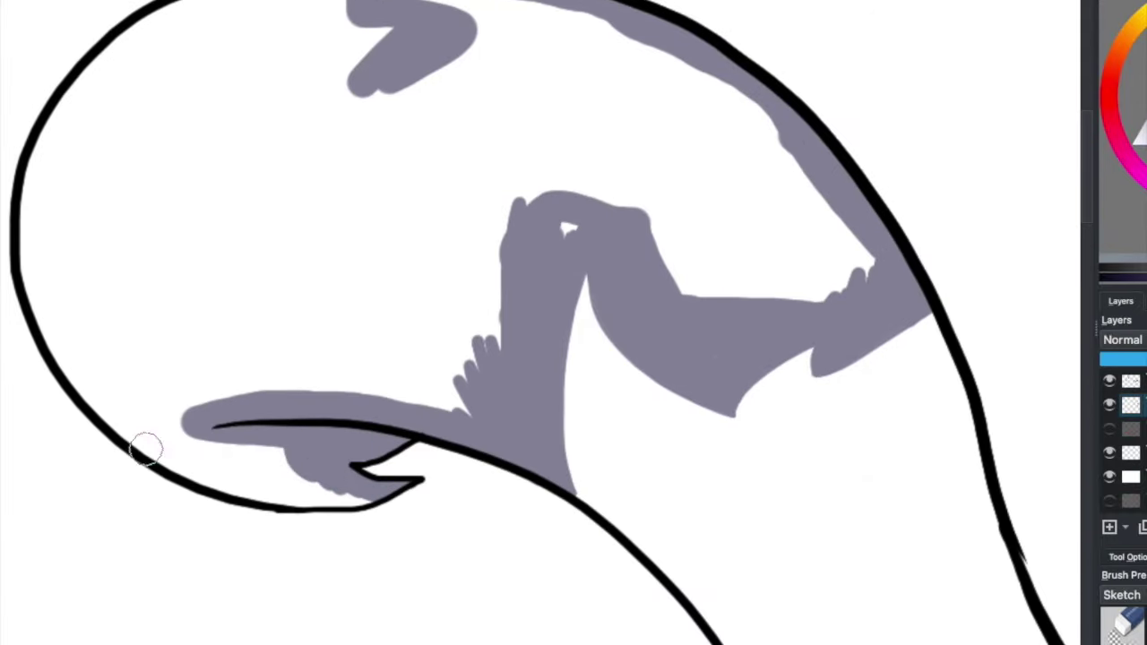
left_click_drag(146, 448, 363, 487)
mouse_move(386, 54)
left_mouse_down()
mouse_move(320, 115)
mouse_move(141, 102)
mouse_move(198, 399)
mouse_move(290, 231)
mouse_move(384, 159)
left_mouse_up()
scroll(384, 158, "right", 4)
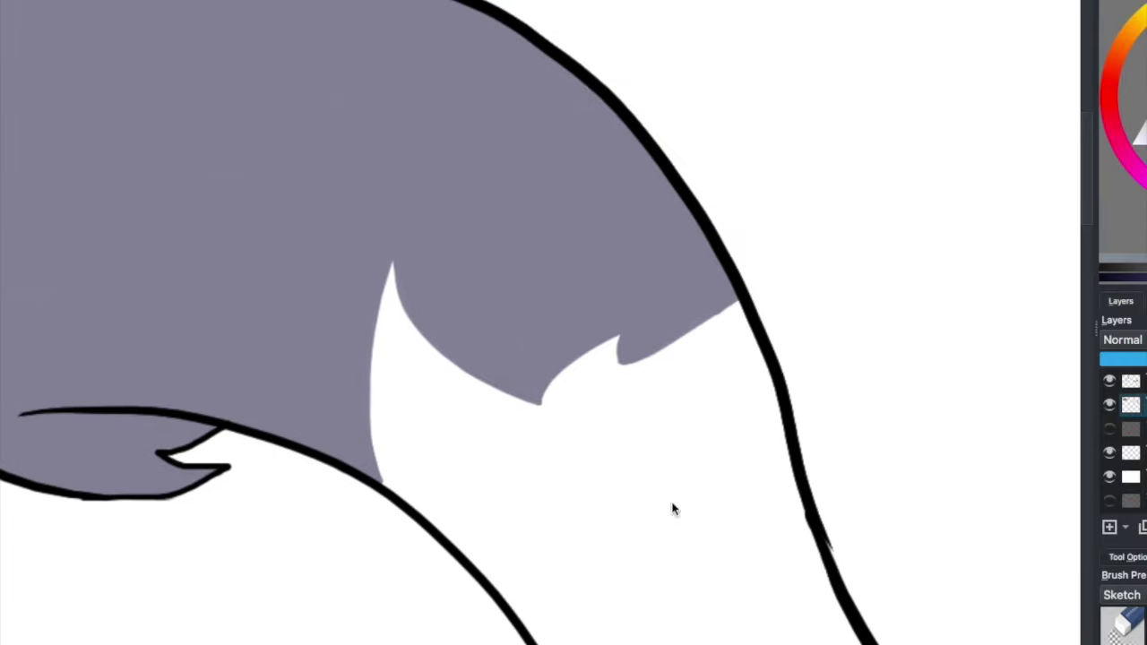
Step: Paint both hind feet and the raised front paw grey-purple, with dark plum paw pads
scroll(674, 509, "up", 5)
mouse_move(532, 313)
left_mouse_down()
mouse_move(512, 243)
mouse_move(530, 168)
mouse_move(482, 342)
mouse_move(530, 185)
left_mouse_up()
scroll(903, 486, "down", 5)
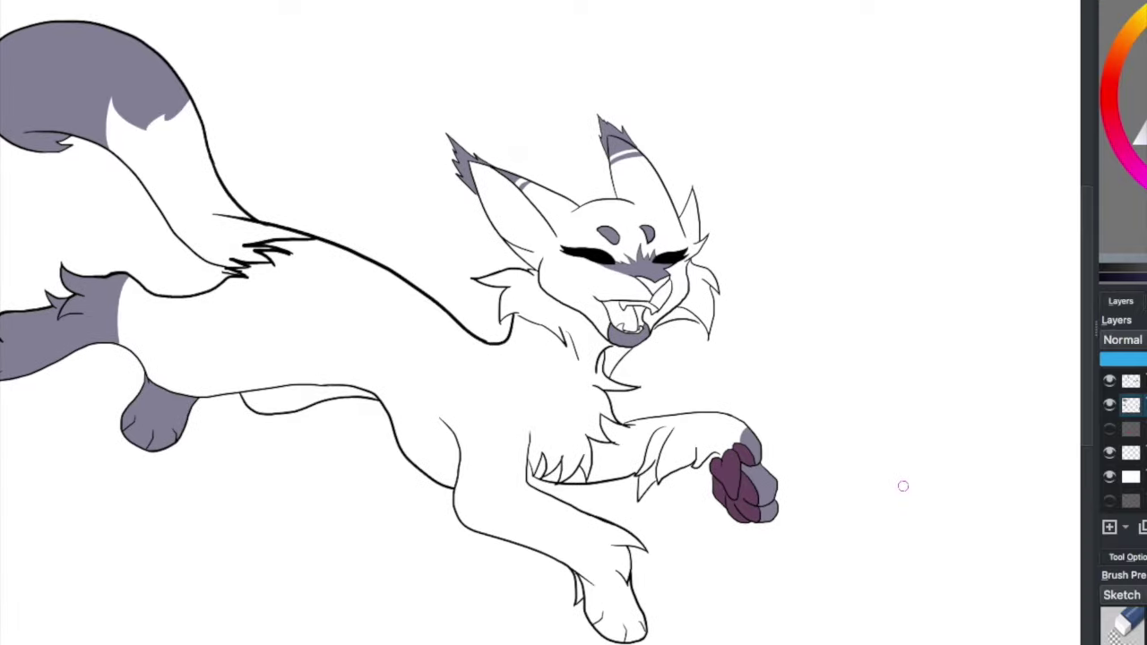
Step: Paint the toes of the lower front paw grey-purple with a rounded upper edge
scroll(691, 263, "up", 5)
scroll(707, 31, "down", 3)
scroll(278, 220, "down", 5)
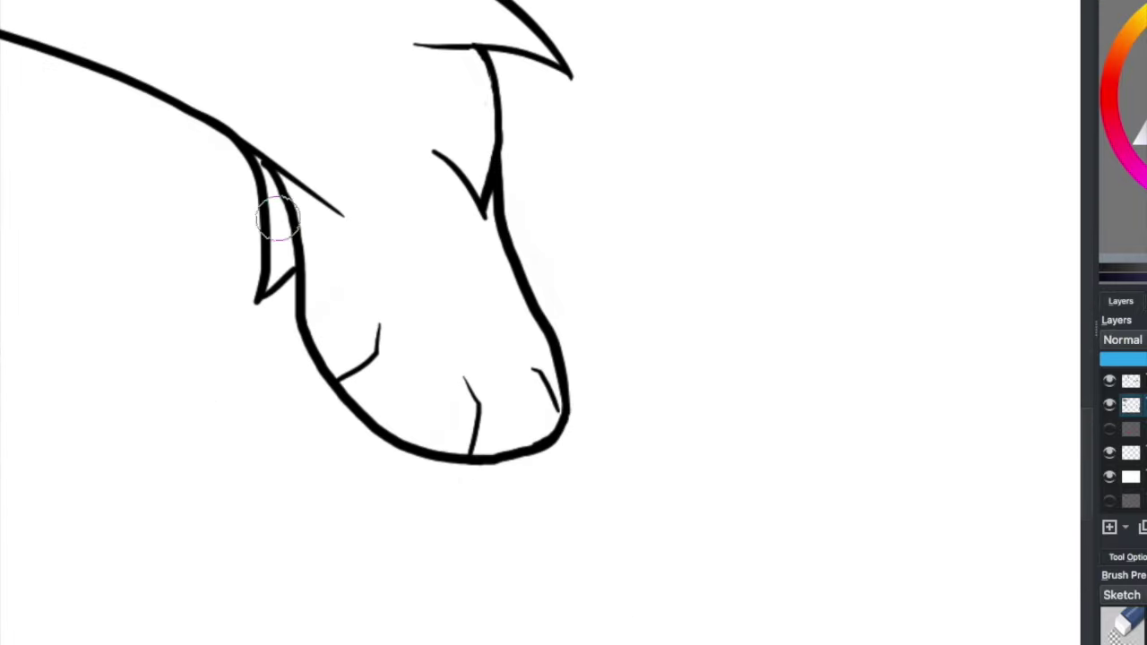
mouse_move(309, 319)
left_mouse_down()
mouse_move(517, 307)
mouse_move(370, 410)
mouse_move(502, 386)
mouse_move(468, 303)
left_mouse_up()
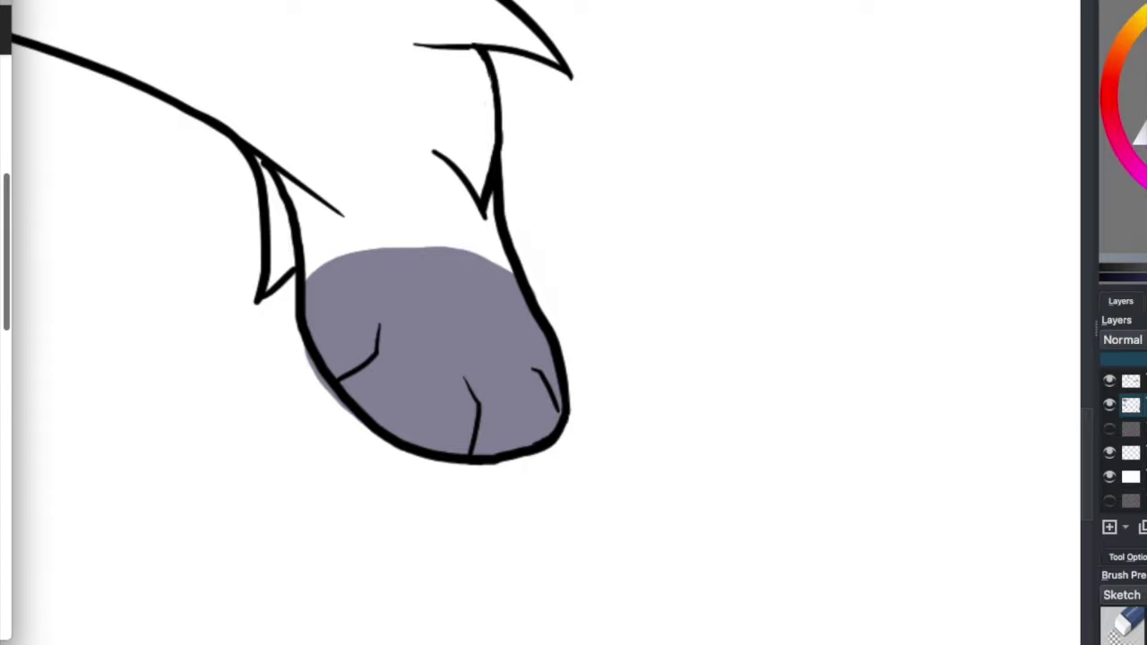
scroll(325, 459, "up", 3)
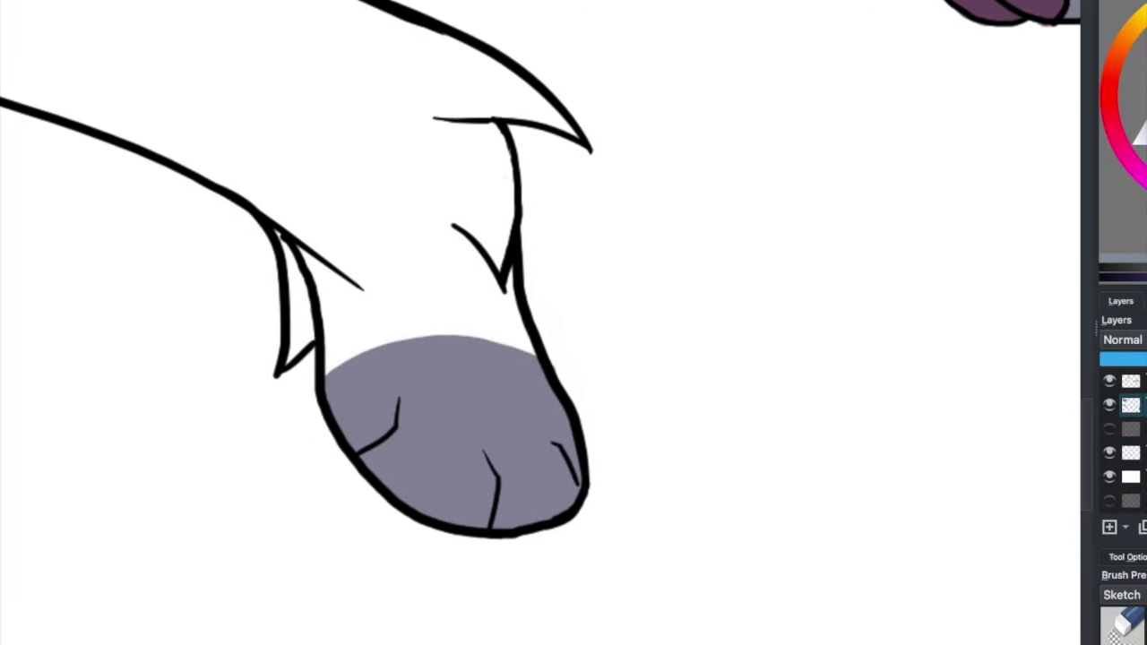
Step: Paint the back of the open mouth dark plum
scroll(717, 502, "down", 5)
scroll(613, 494, "right", 3)
scroll(534, 321, "up", 5)
mouse_move(341, 104)
left_mouse_down()
mouse_move(372, 197)
mouse_move(364, 190)
left_mouse_up()
key("ctrl+z")
key("ctrl+z")
left_click_drag(340, 124, 360, 229)
key("ctrl+z")
mouse_move(331, 97)
left_mouse_down()
mouse_move(378, 207)
mouse_move(381, 164)
mouse_move(345, 105)
mouse_move(361, 231)
left_mouse_up()
Step: Paint the tongue area of the open mouth pink
left_click(361, 231, "ctrl")
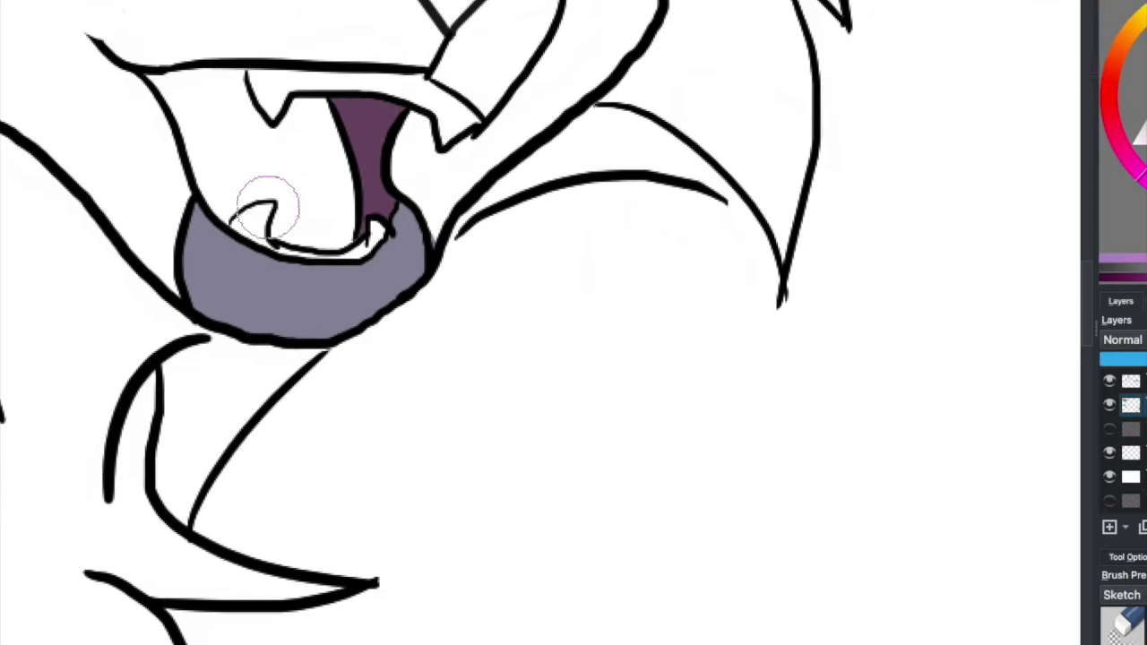
left_click(267, 200, "ctrl")
mouse_move(196, 105)
left_mouse_down()
mouse_move(220, 214)
mouse_move(283, 237)
mouse_move(323, 116)
mouse_move(214, 88)
left_mouse_up()
Step: Paint the lower teeth and fangs white over the pink of the tongue
scroll(268, 180, "up", 6)
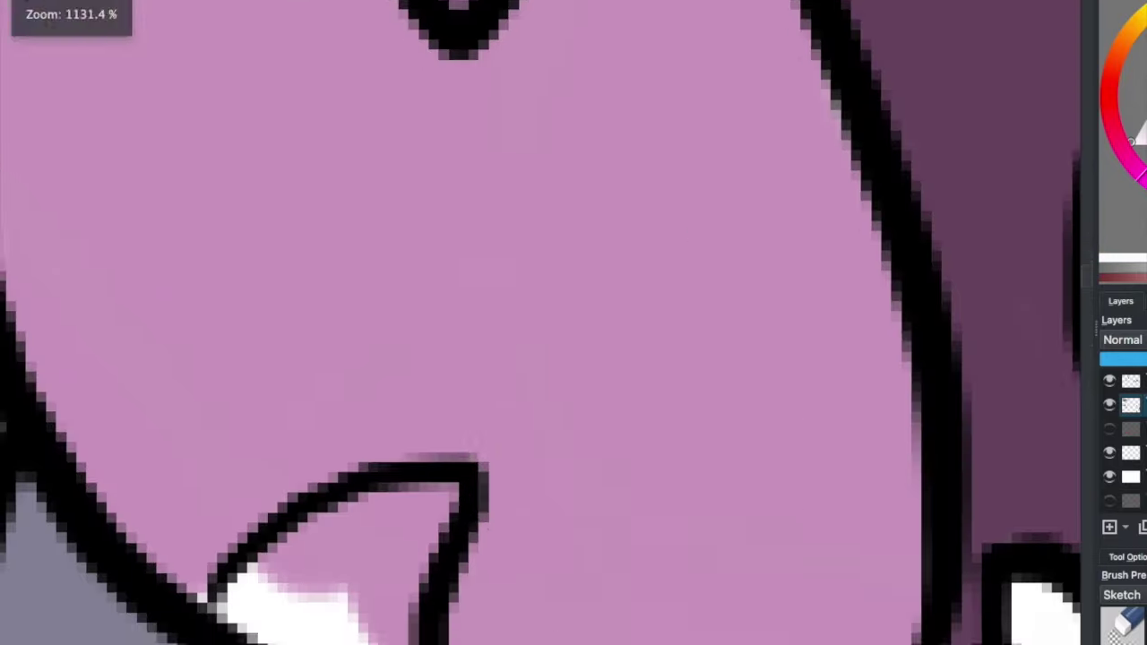
scroll(550, 601, "down", 5)
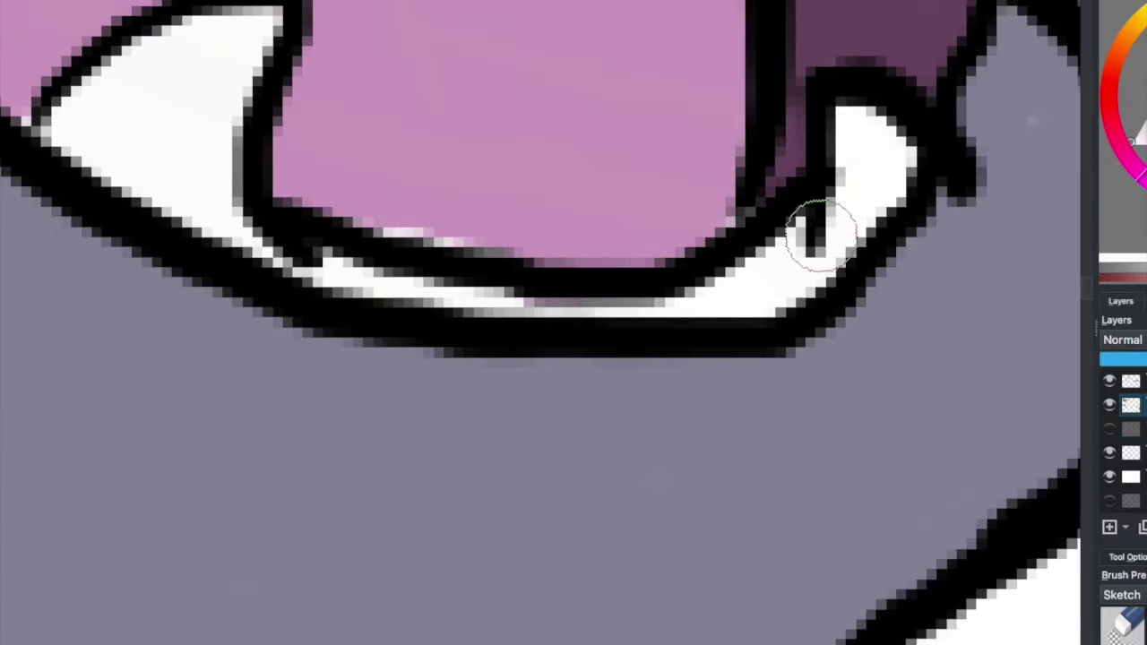
left_click(399, 208, "ctrl")
Step: Paint the upper fangs and the tooth row between them white
scroll(615, 473, "up", 5)
scroll(338, 174, "up", 3)
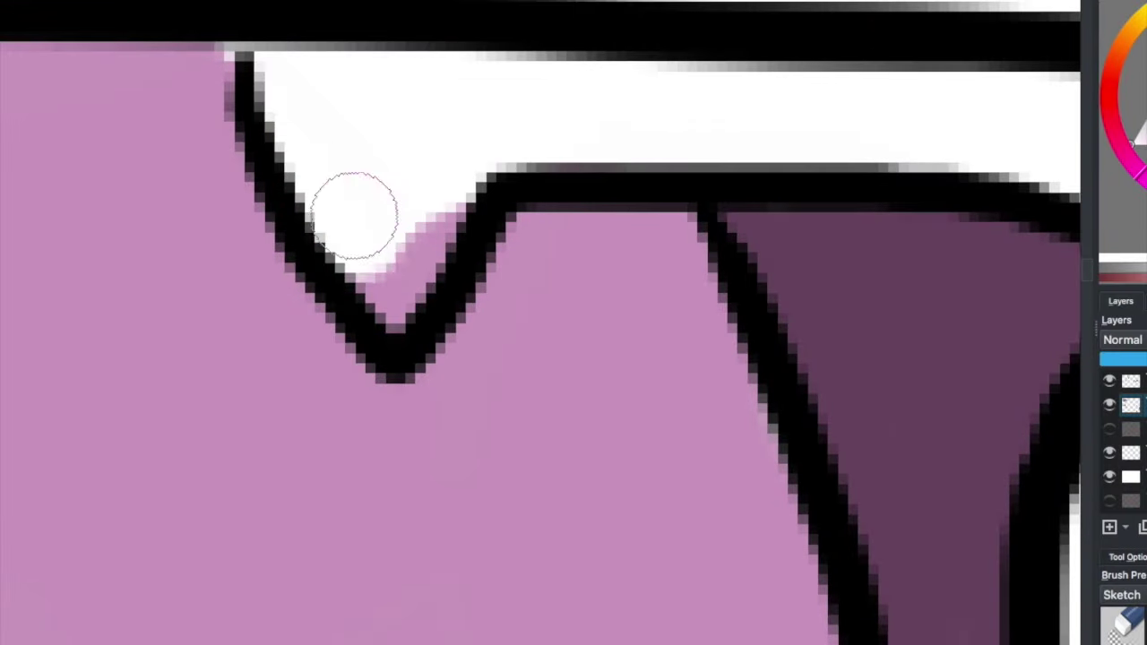
scroll(351, 170, "right", 6)
key("]")
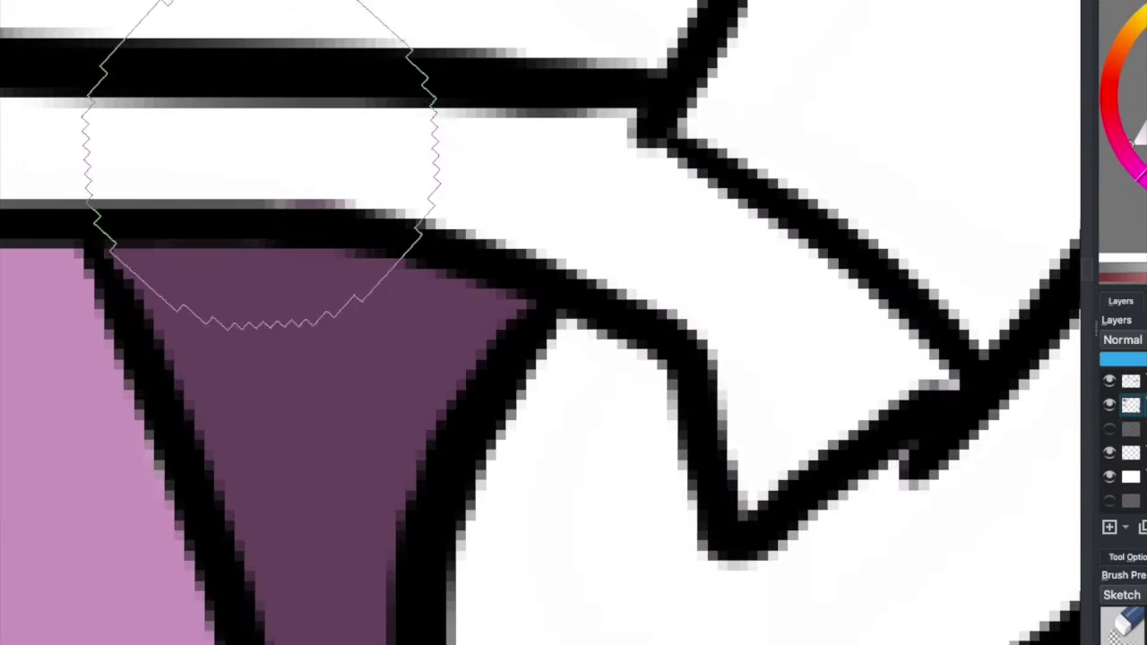
scroll(473, 115, "down", 5)
scroll(473, 116, "right", 2)
scroll(733, 283, "down", 5)
scroll(825, 440, "up", 3)
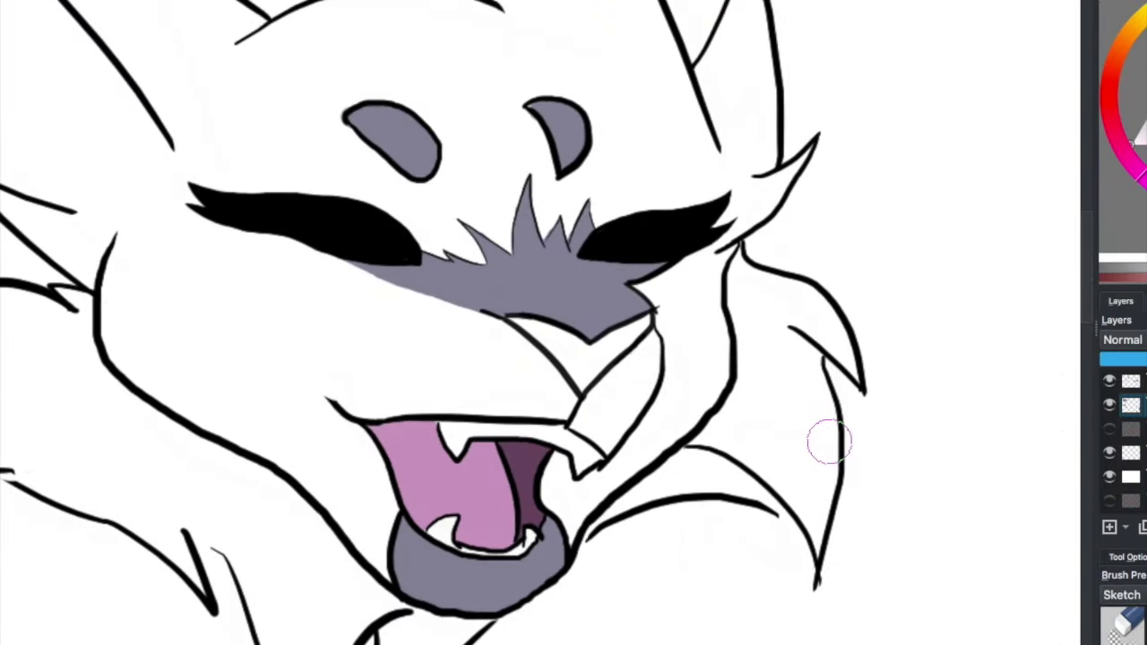
Step: Fill the nose with a dusty pink
scroll(482, 302, "down", 3)
left_click(496, 246, "ctrl")
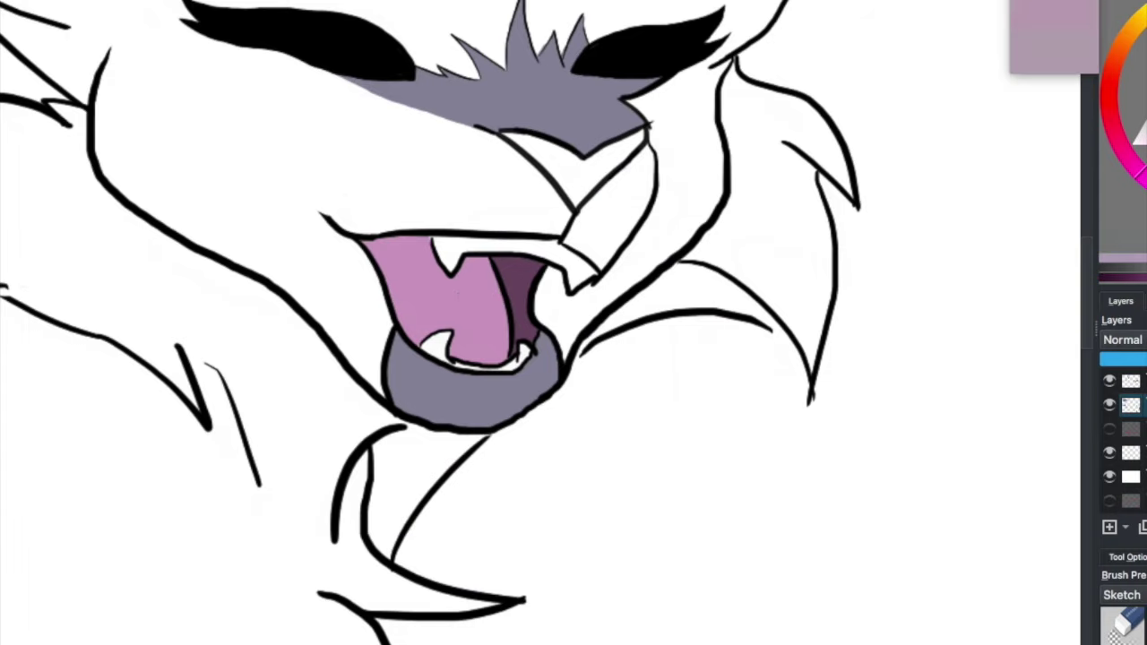
mouse_move(511, 136)
left_mouse_down()
mouse_move(611, 154)
mouse_move(638, 135)
left_mouse_up()
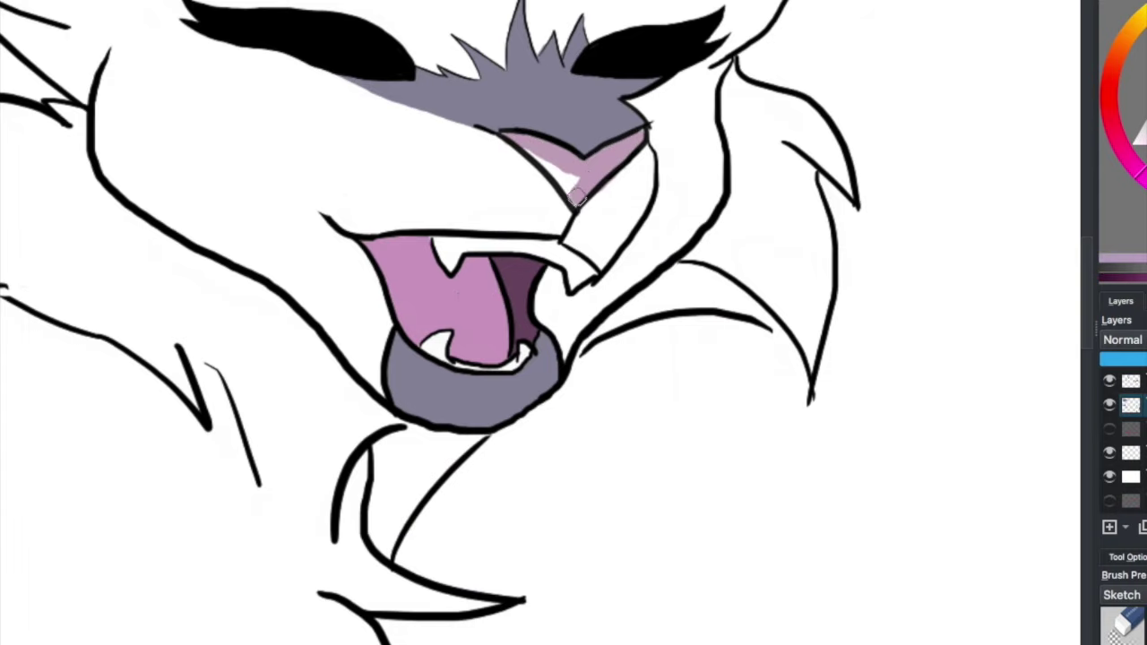
left_click_drag(578, 197, 533, 152)
left_click(636, 169, "ctrl")
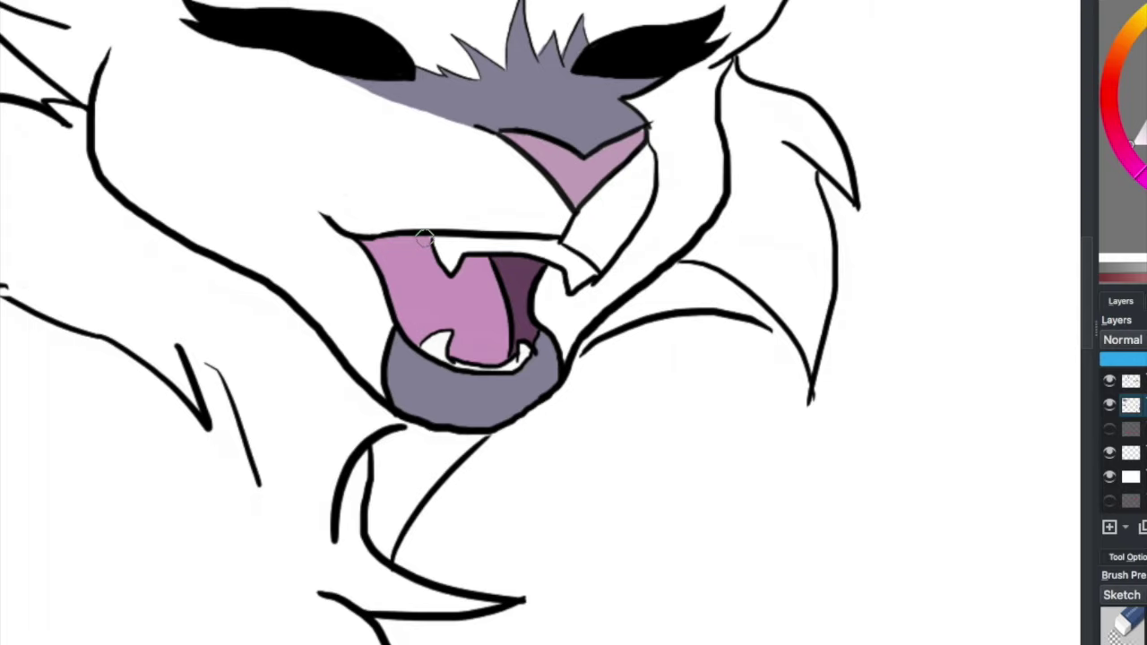
Step: Choose a dark purple paint colour and the layer beneath the cat for the background
scroll(423, 237, "down", 5)
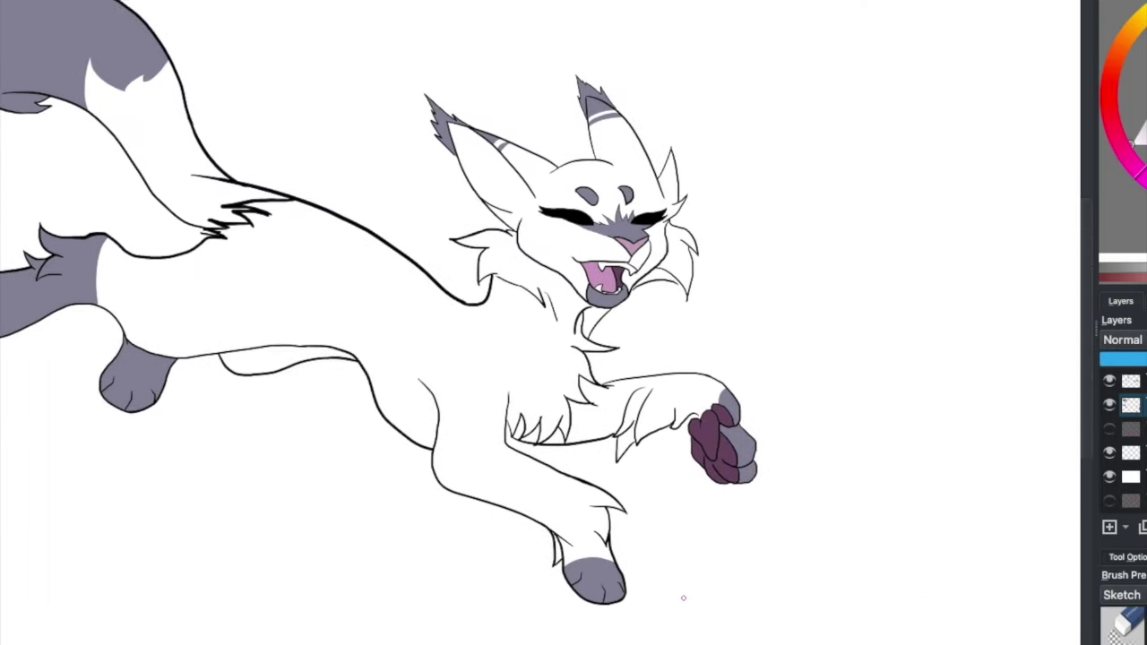
scroll(683, 597, "down", 2)
scroll(682, 597, "down", 2)
left_click_drag(1137, 170, 1142, 181)
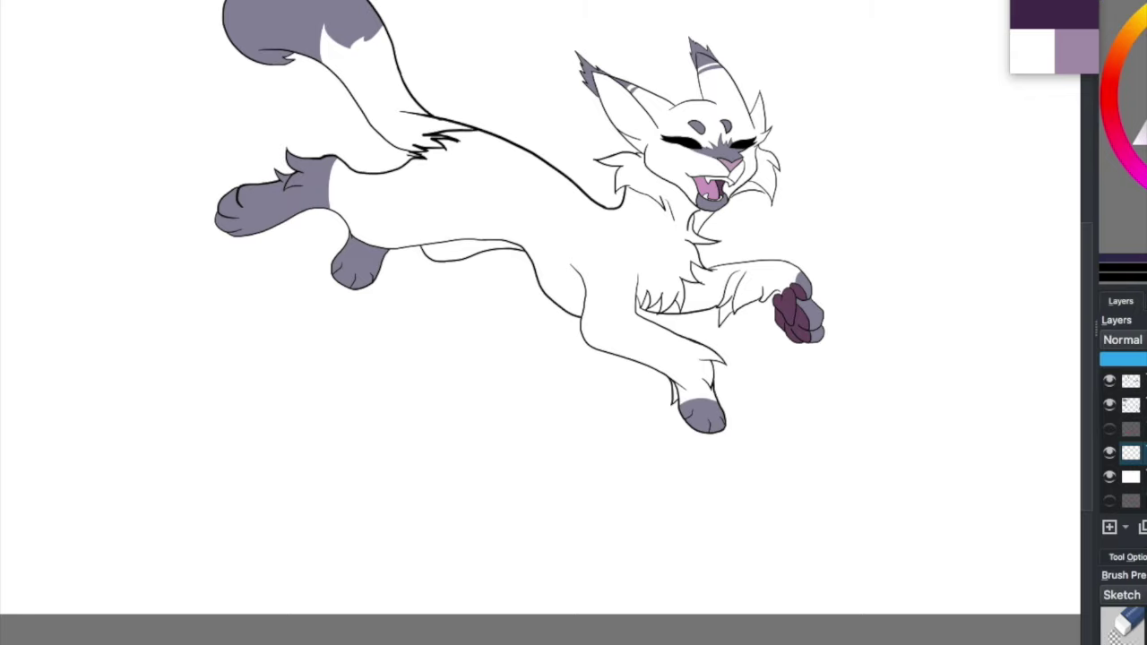
left_click_drag(36, 35, 502, 134)
left_click_drag(269, 143, 568, 185)
key("ctrl+z")
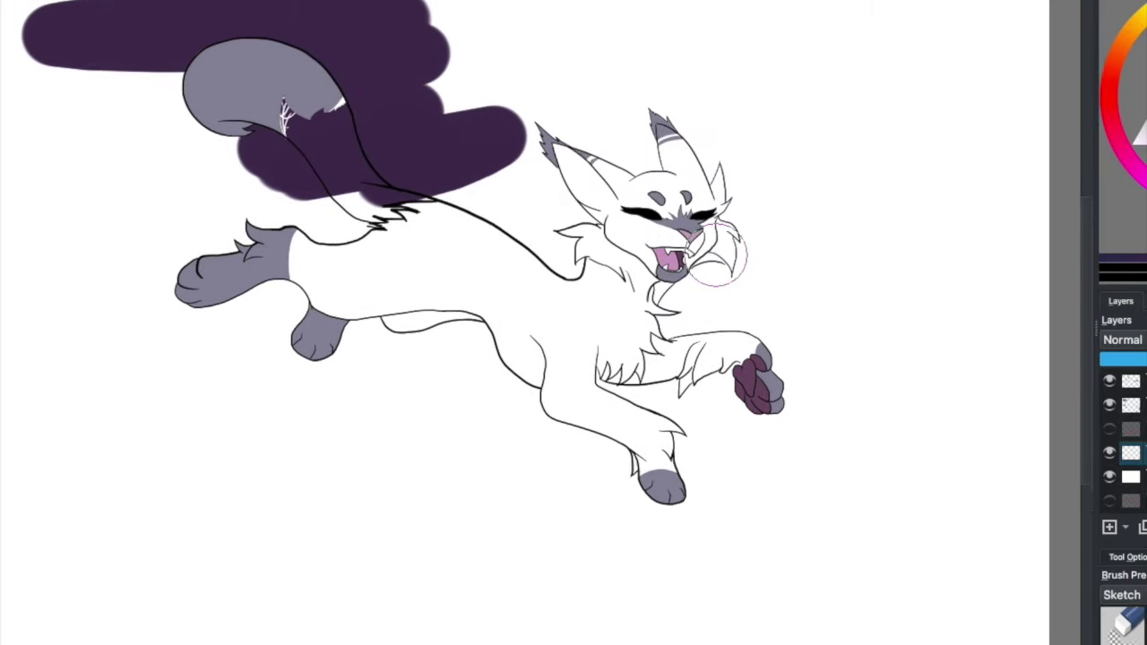
key("ctrl+z")
Step: Paint a dark purple background band along the canvas's upper edge and around the tail tip
scroll(36, 57, "up", 2)
mouse_move(36, 57)
left_mouse_down()
mouse_move(198, 85)
mouse_move(290, 142)
mouse_move(266, 41)
mouse_move(663, 94)
mouse_move(413, 157)
left_mouse_up()
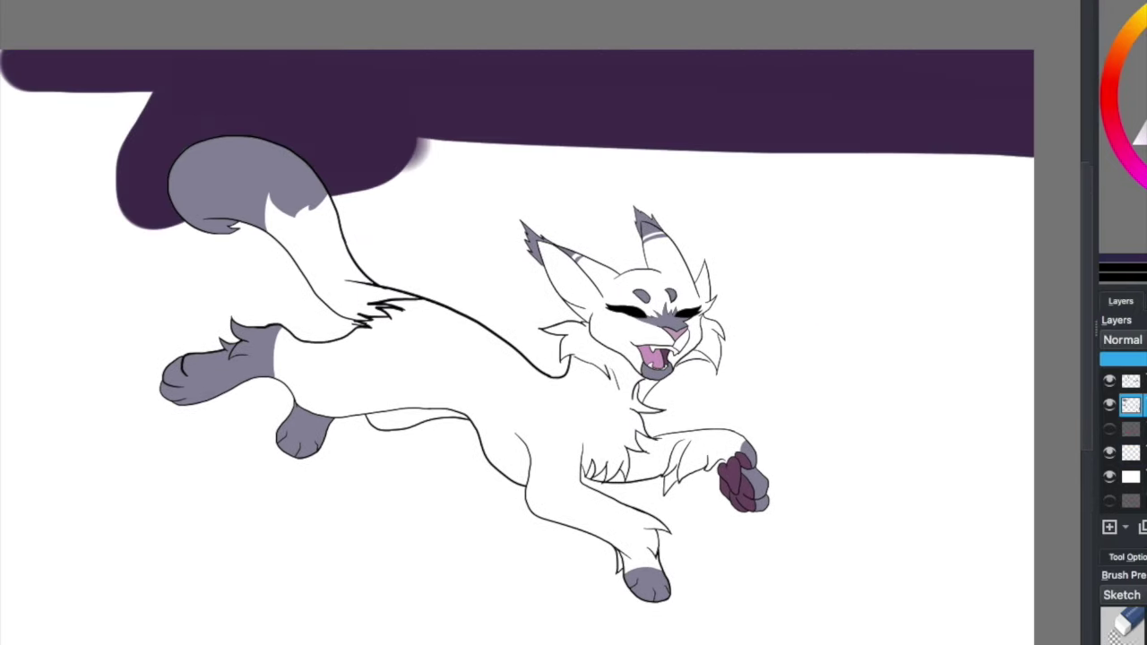
scroll(740, 118, "down", 2)
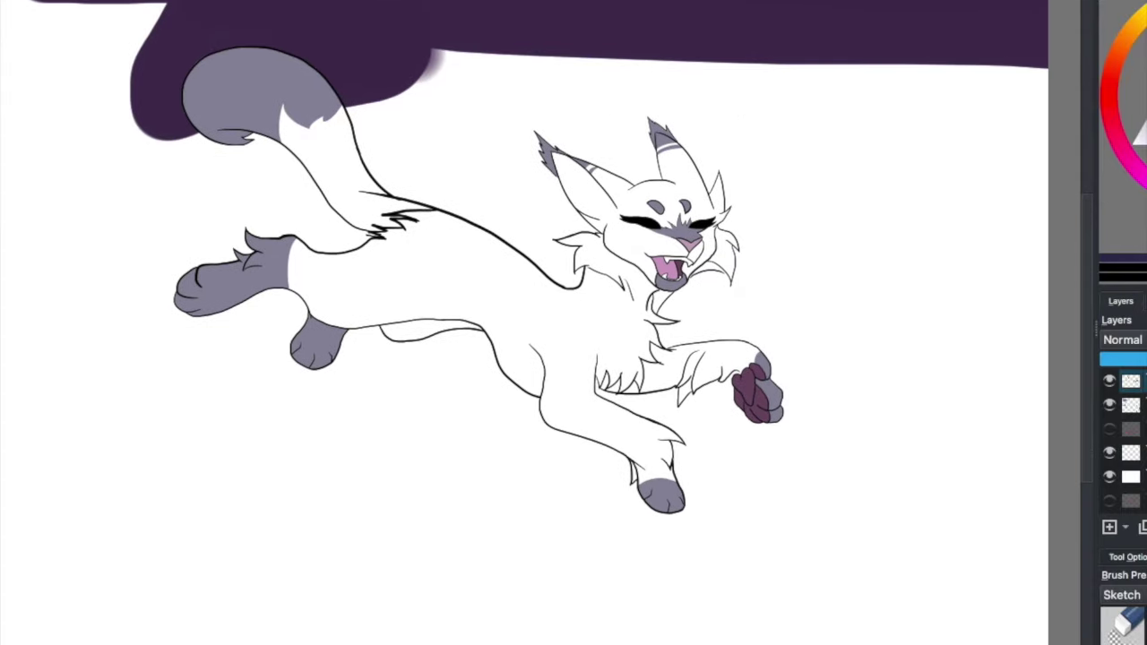
Step: Add a short dark purple stroke beside the tail and switch to the cat's colour layer
left_click_drag(439, 80, 450, 133)
key("Page_Down")
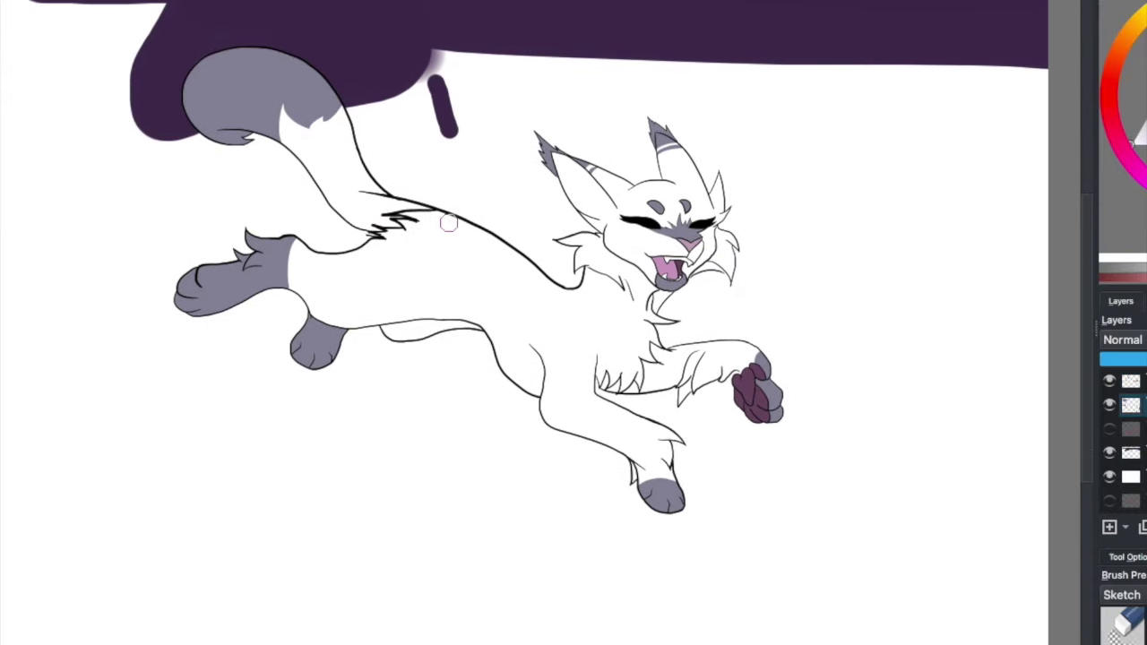
scroll(559, 298, "right", 2)
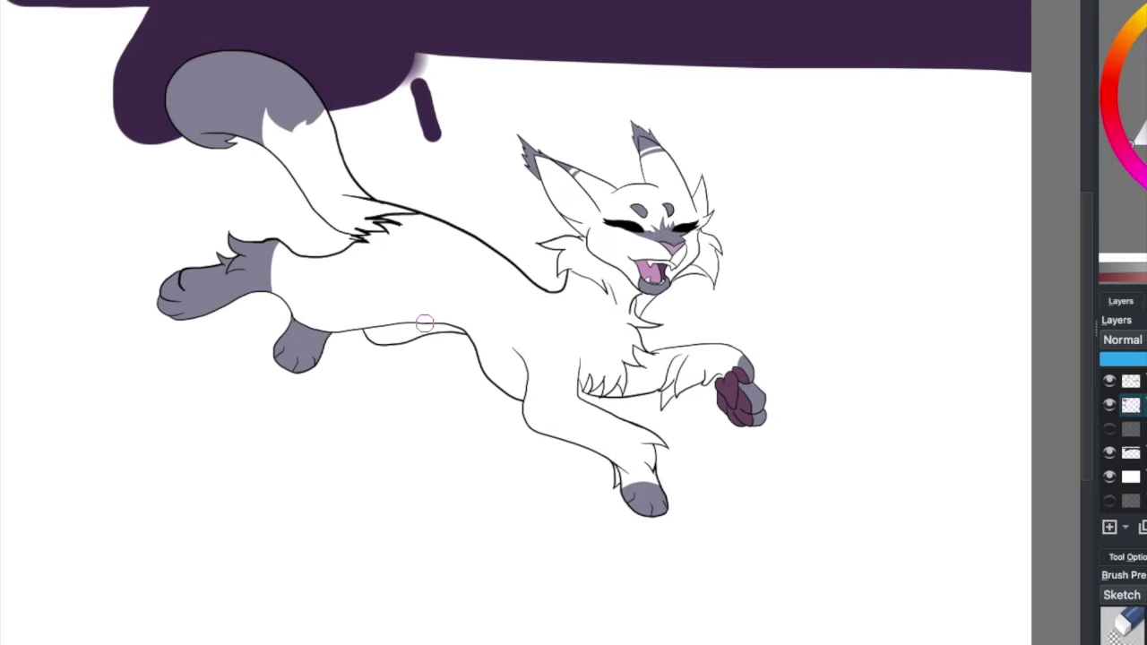
Step: Cover the rest of the background around the cat with dark purple
scroll(600, 444, "up", 1)
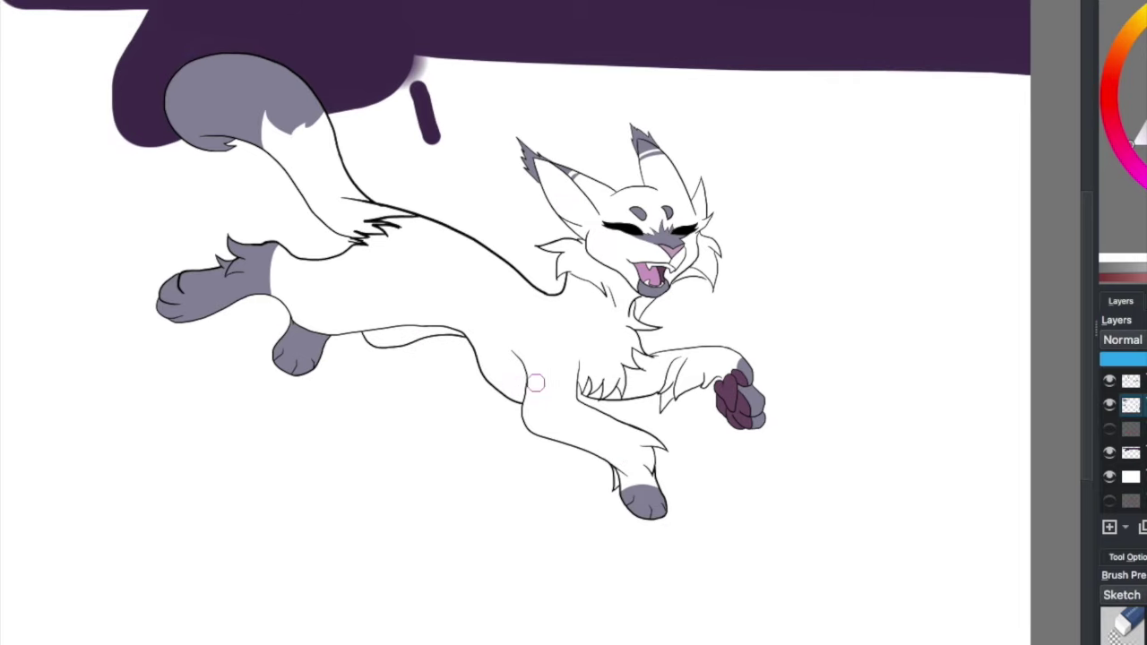
left_click_drag(359, 67, 430, 58)
key("ctrl+z")
left_click_drag(103, 134, 18, 179)
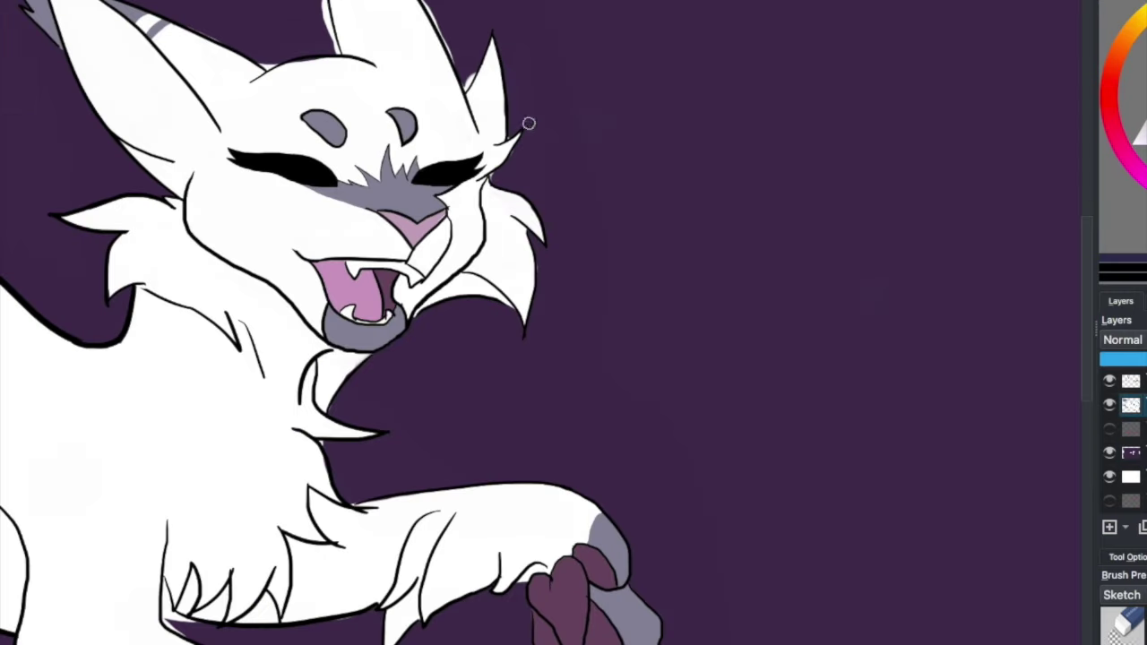
Step: Touch up the white fur along the top of the cat's head between the ears
scroll(528, 122, "left", 1)
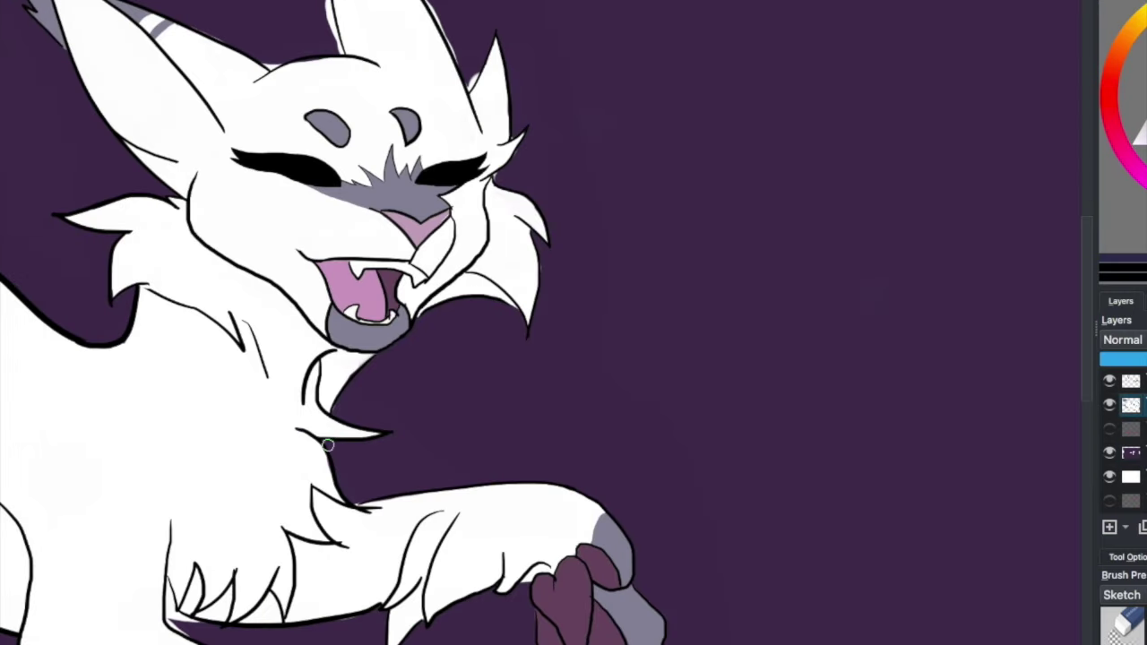
scroll(607, 329, "up", 3)
scroll(608, 330, "left", 2)
mouse_move(313, 173)
left_mouse_down()
mouse_move(393, 100)
mouse_move(410, 172)
left_mouse_up()
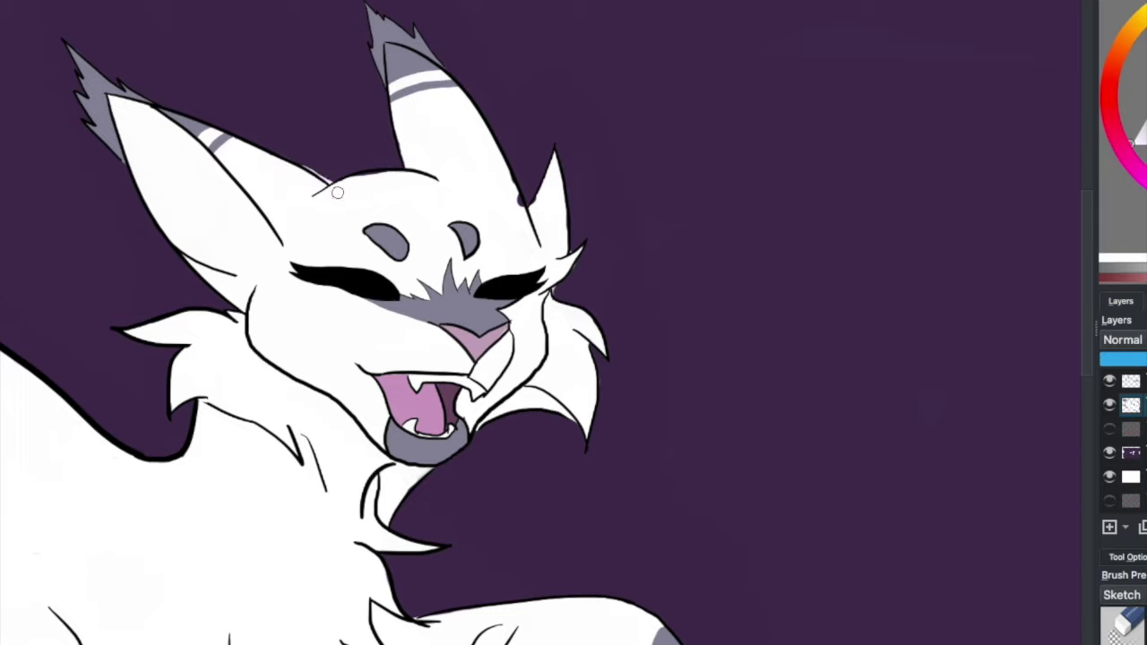
Step: Make the hidden red "100 SUBSCRIBERS!" lettering sketch layer visible behind the cat
scroll(529, 207, "down", 5)
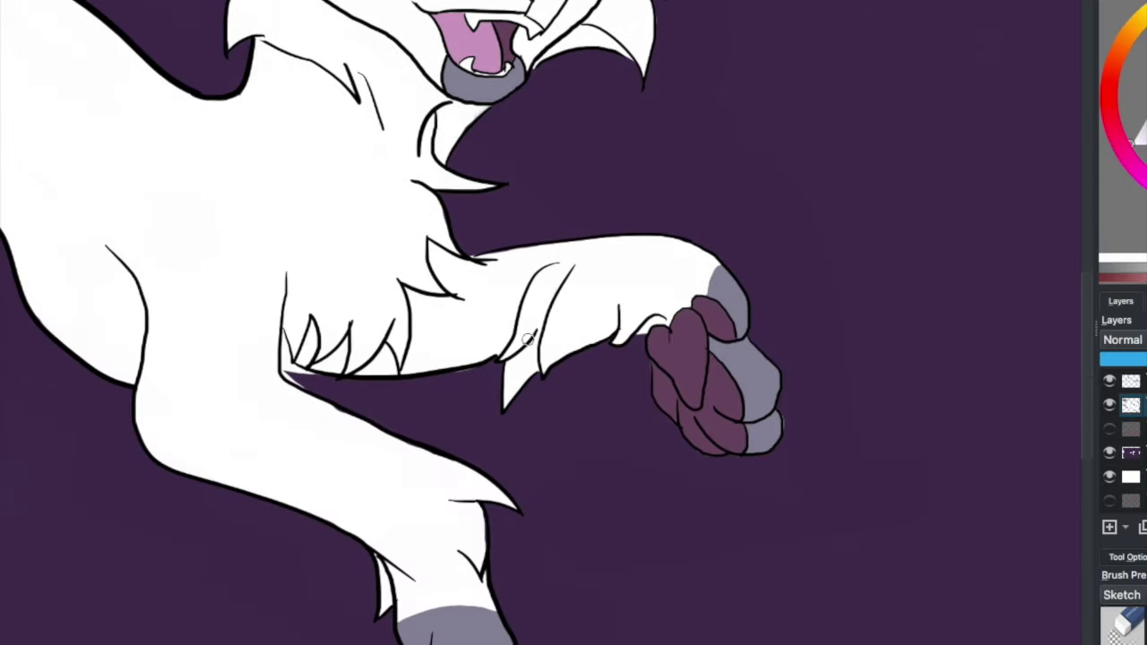
scroll(525, 210, "up", 3)
scroll(855, 117, "left", 4)
scroll(854, 118, "down", 5)
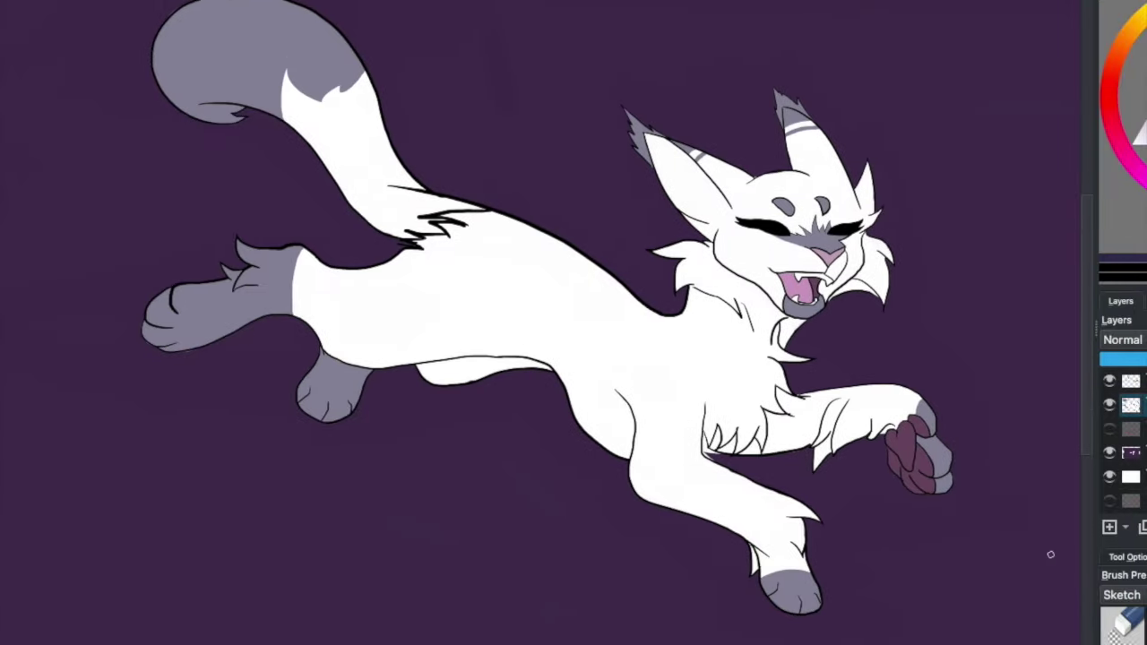
scroll(648, 134, "up", 2)
scroll(538, 322, "down", 5)
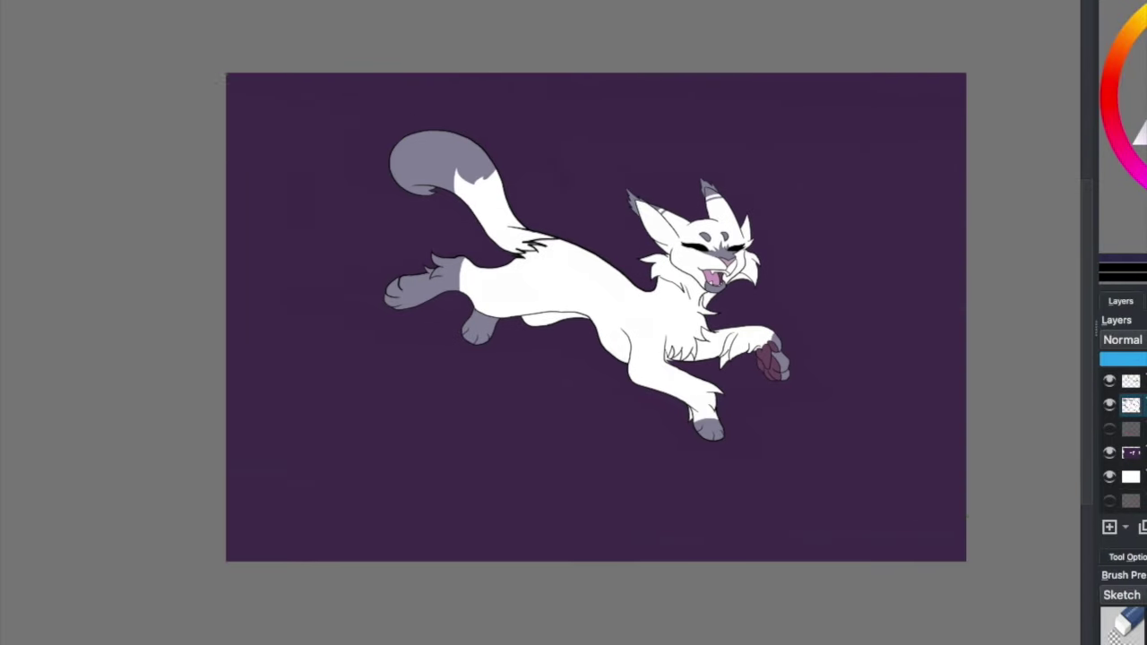
left_click(1110, 429)
scroll(430, 269, "up", 3)
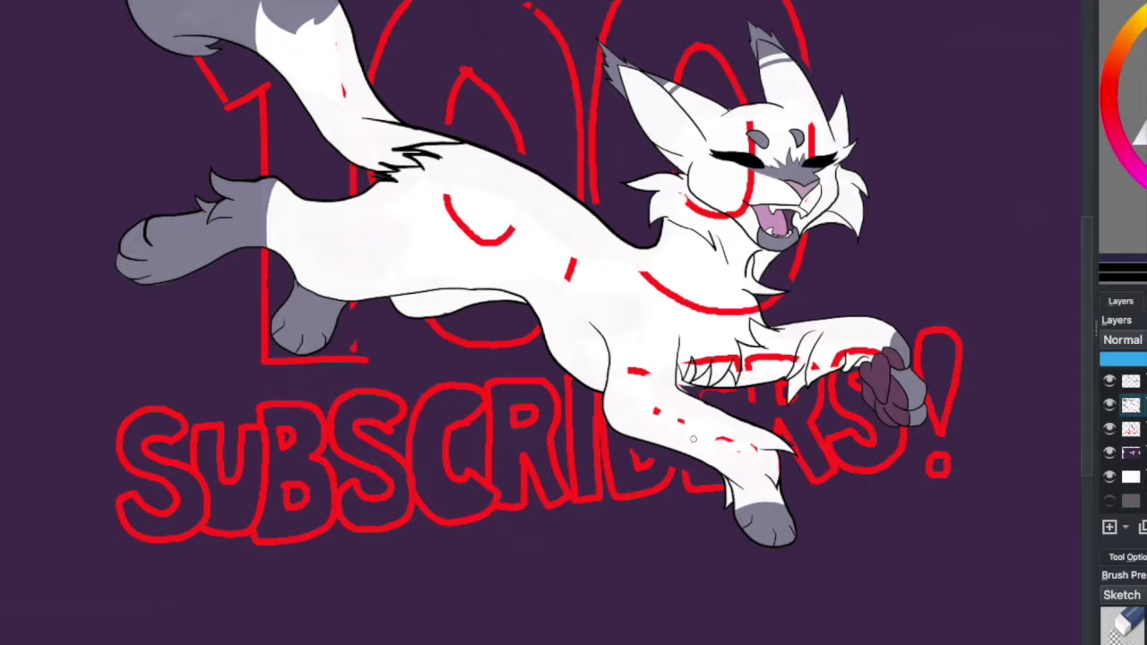
Step: Paint white on the cat's colour layer over the red lettering lines showing through the torso, chest, forelegs and face
scroll(430, 269, "up", 1)
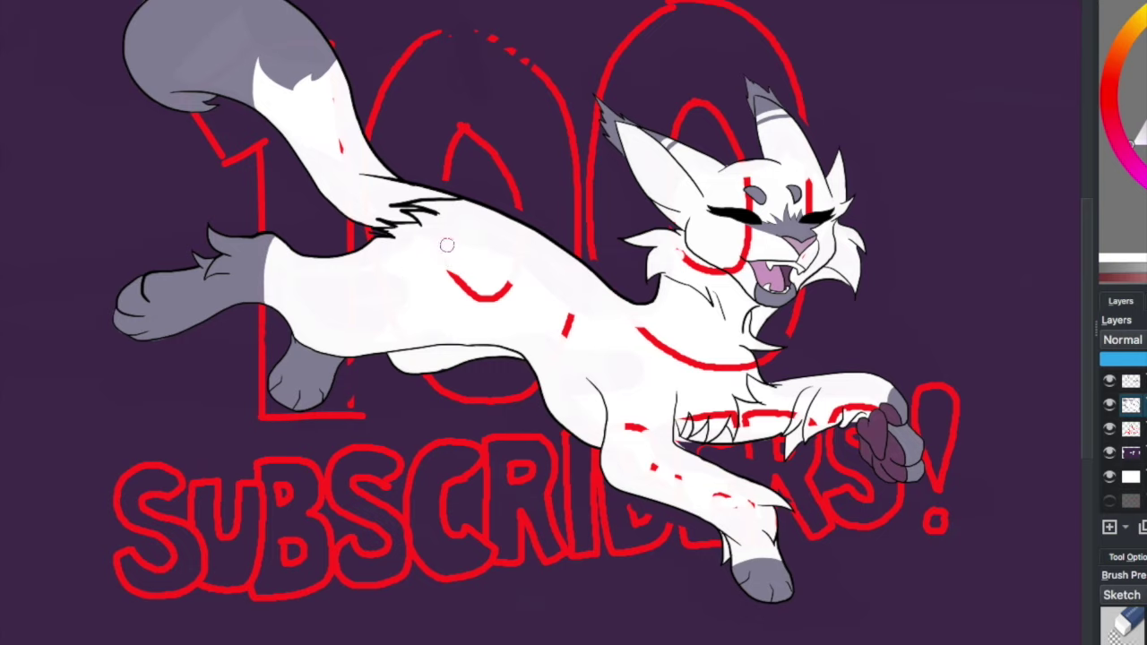
scroll(538, 304, "right", 1)
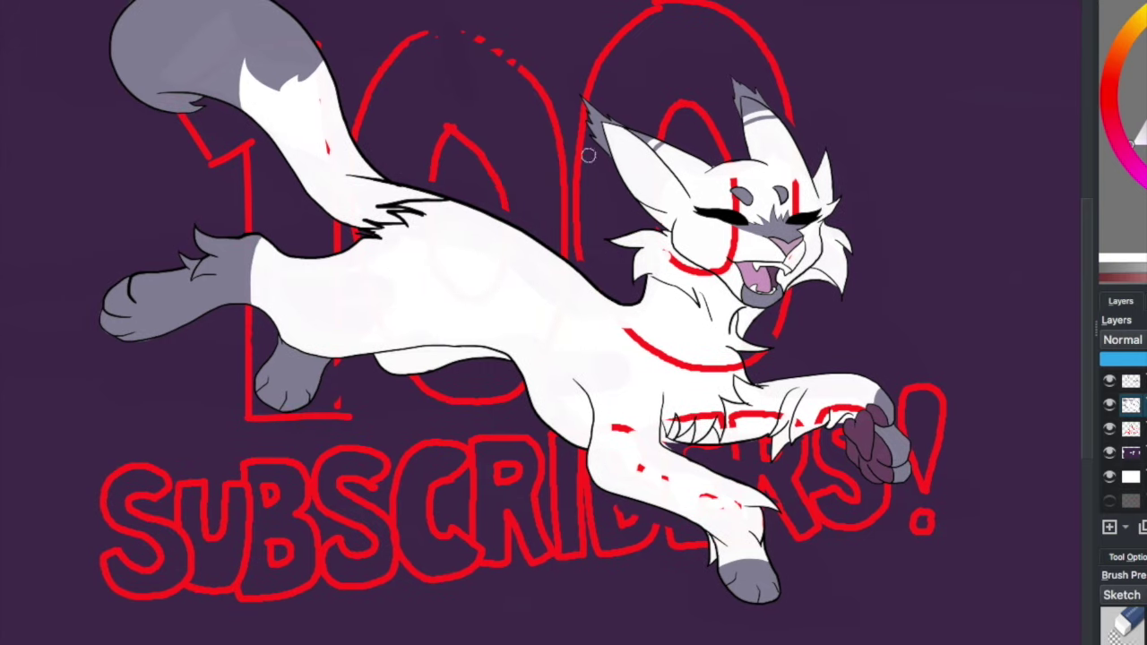
left_click_drag(627, 331, 699, 370)
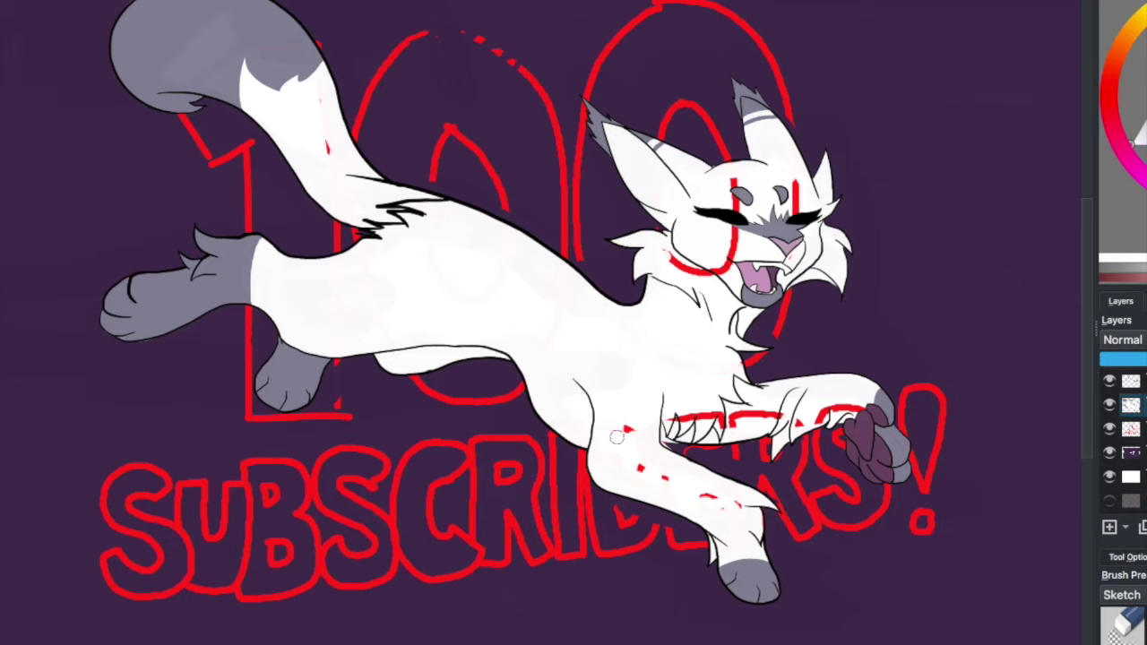
left_click_drag(668, 423, 871, 418)
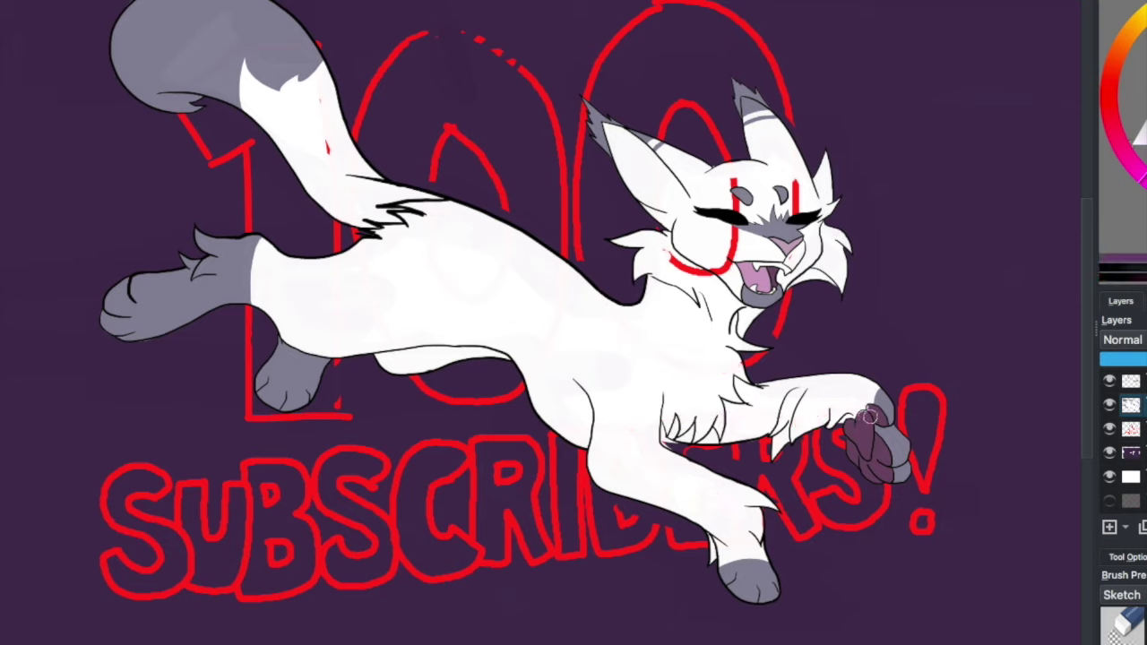
left_click(757, 408, "alt")
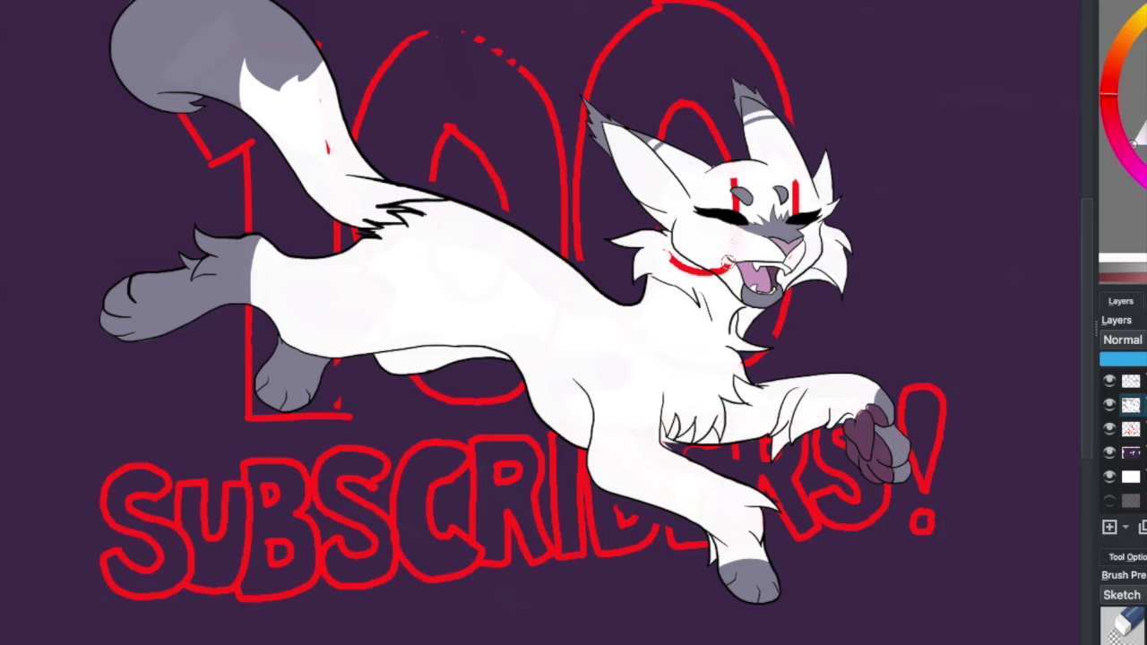
Step: Transform the "100 SUBSCRIBERS!" lettering sketch layer, enlarging and widening it around the cat
scroll(334, 161, "down", 4)
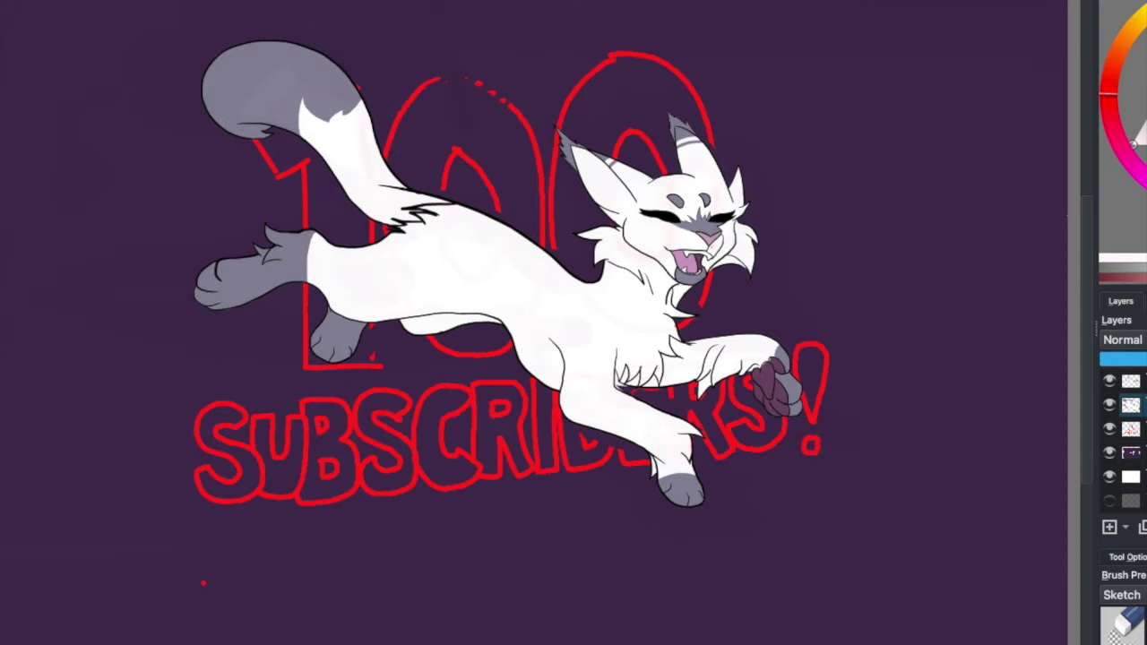
key("ctrl+t")
key("Return")
left_click(1130, 405)
key("ctrl+t")
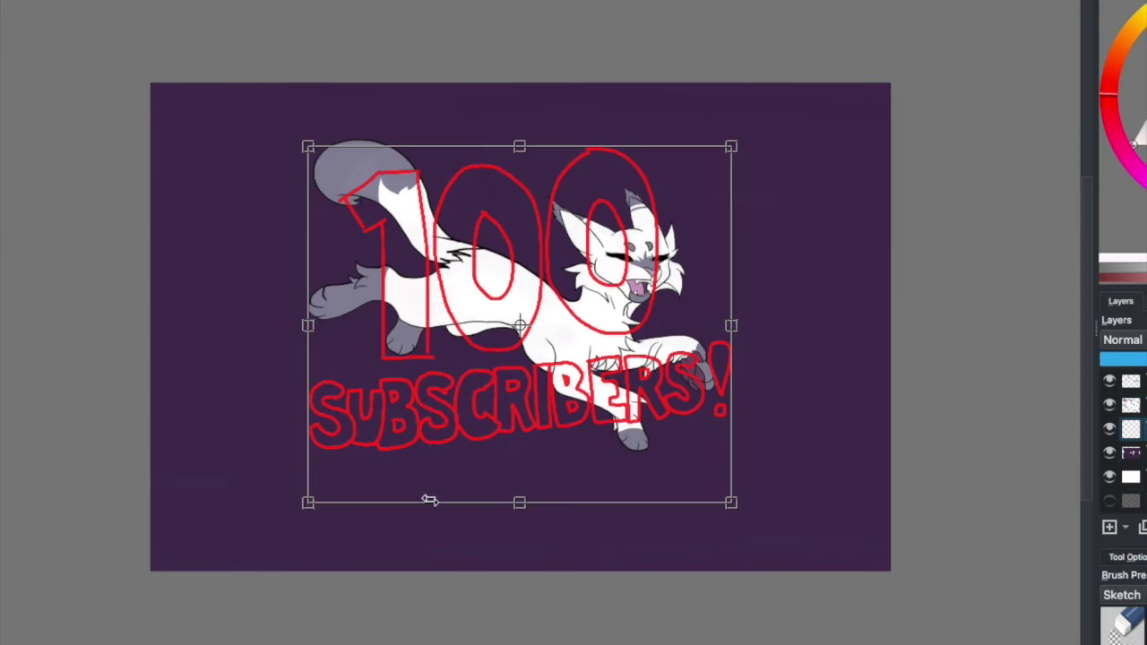
left_click_drag(313, 146, 200, 102)
left_click_drag(788, 326, 876, 326)
key("Return")
Step: Paint white over the remaining red lines showing through the cat's chest, face and tail on its colour layer
scroll(479, 302, "up", 5)
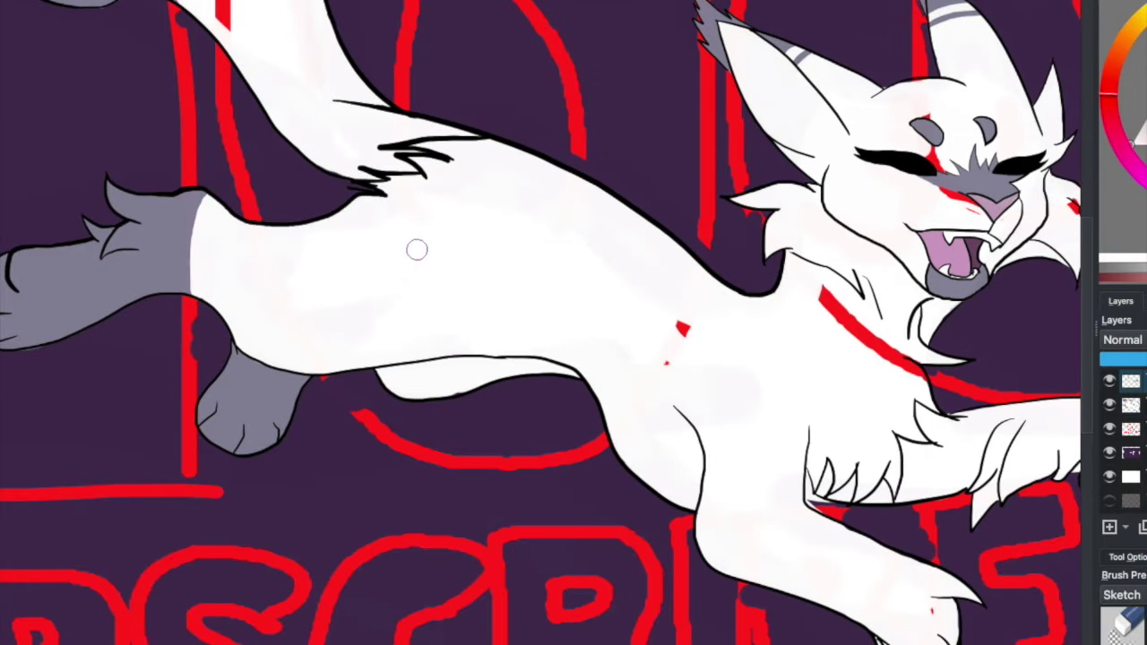
mouse_move(820, 289)
left_mouse_down()
mouse_move(845, 328)
mouse_move(914, 370)
left_mouse_up()
scroll(911, 229, "right", 3)
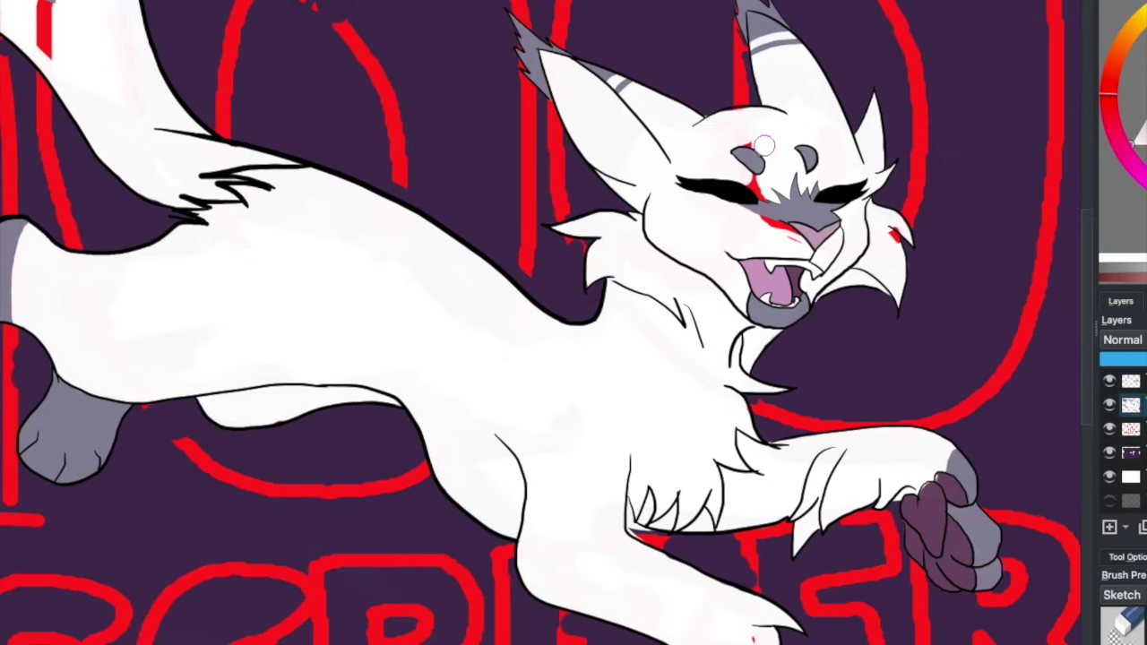
scroll(305, 58, "left", 5)
scroll(305, 58, "up", 2)
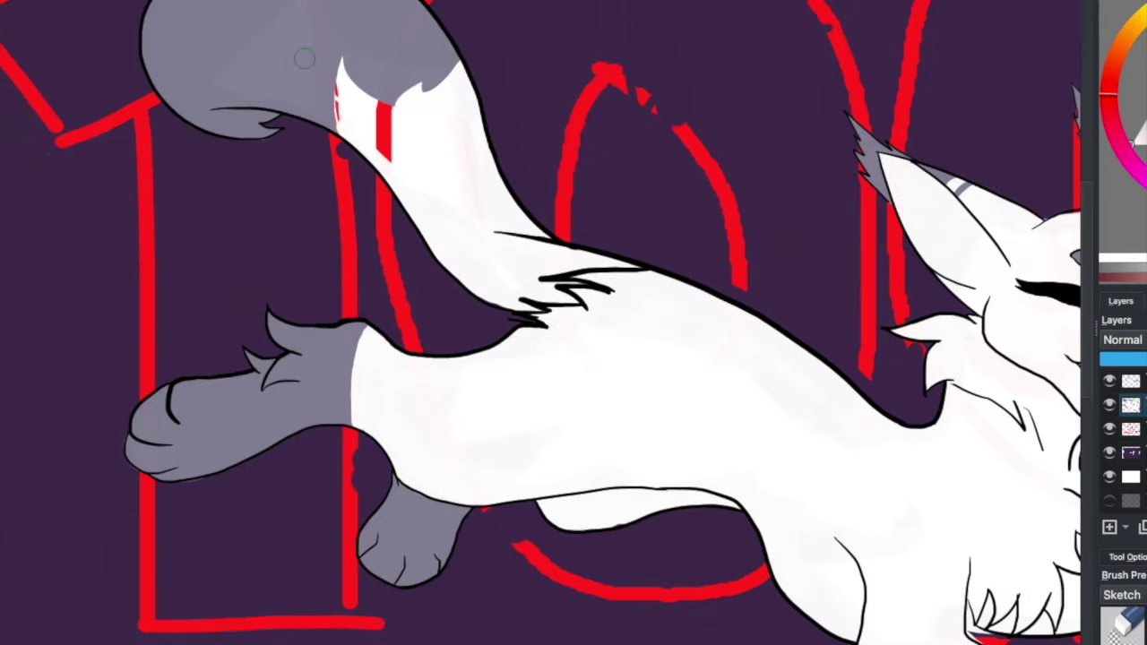
left_click_drag(345, 112, 394, 144)
scroll(450, 135, "down", 3)
scroll(450, 136, "down", 5)
scroll(451, 136, "down", 4)
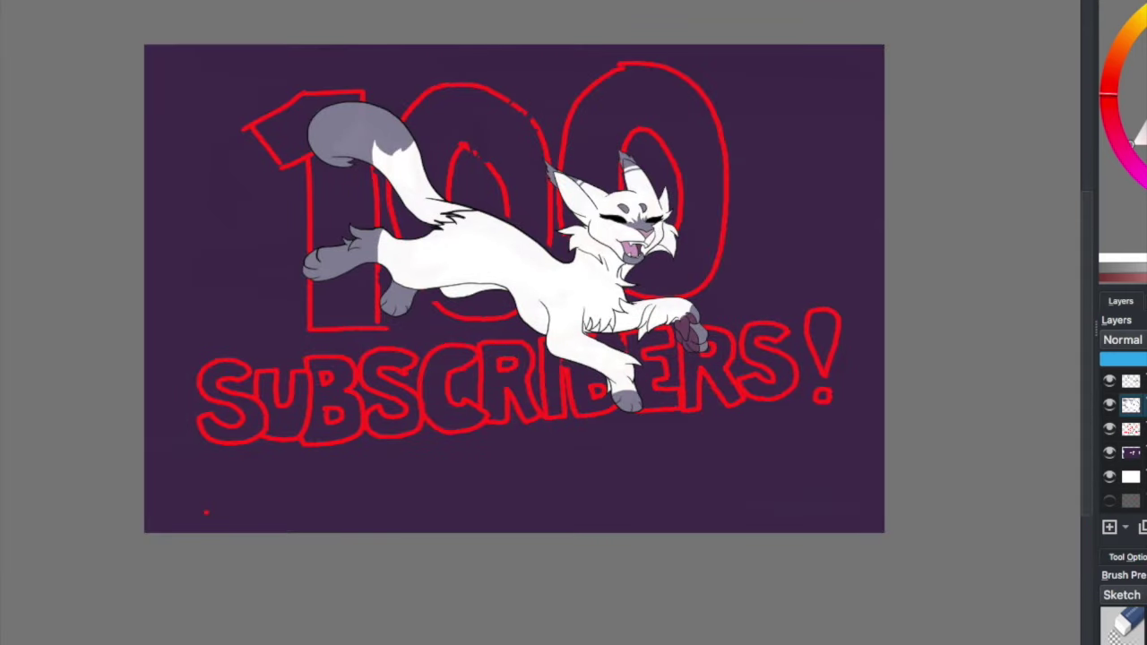
Step: Erase the stray red dot below the lettering on the lettering sketch layer
key("d")
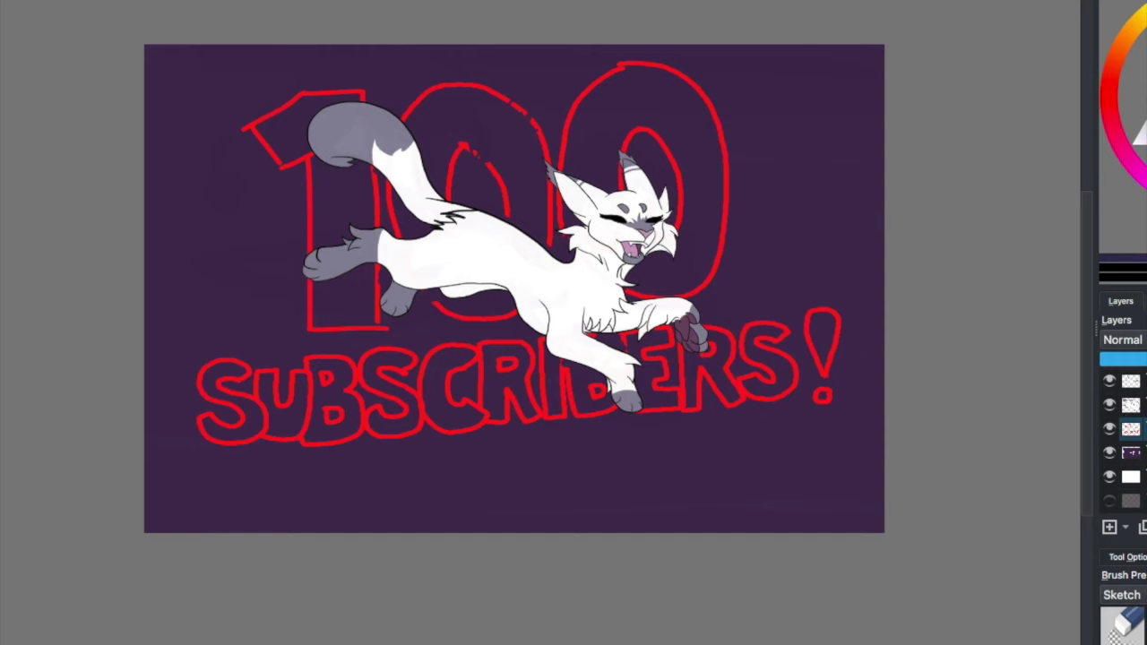
scroll(388, 183, "up", 2)
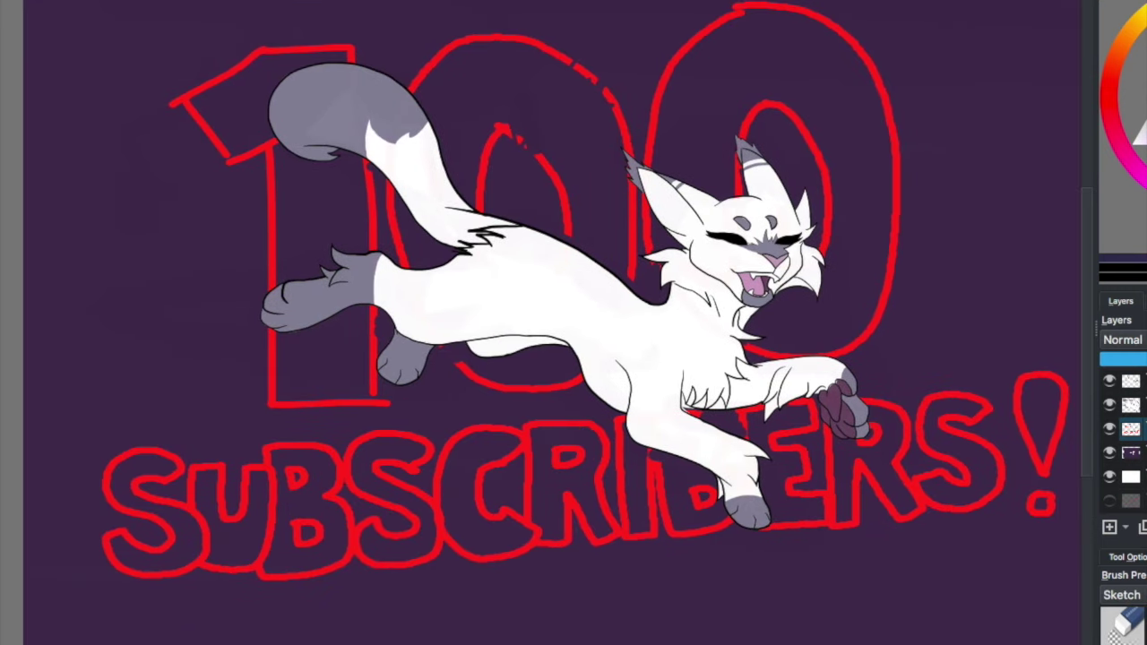
Step: Try a stroke along the slanted top of the numeral 1 in the lettering
scroll(636, 102, "left", 3)
left_click_drag(302, 104, 408, 61)
key("ctrl+z")
scroll(683, 155, "right", 3)
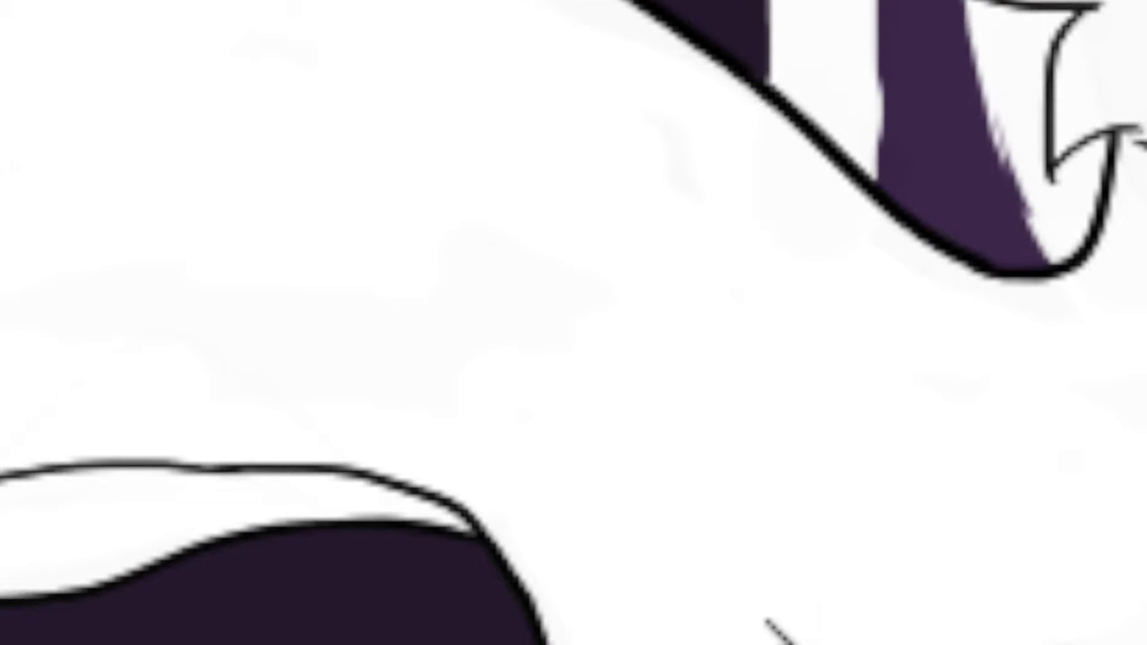